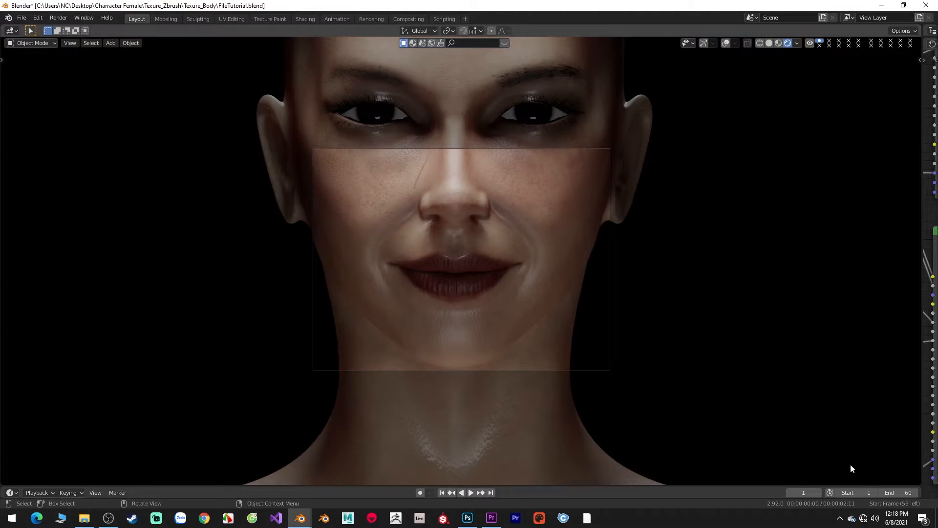
- Examine the finished skin shading on the rendered character's face, mouth, neck and shoulders
middle_click_drag(774, 430, 802, 388, "shift")
scroll(809, 400, "down", 1)
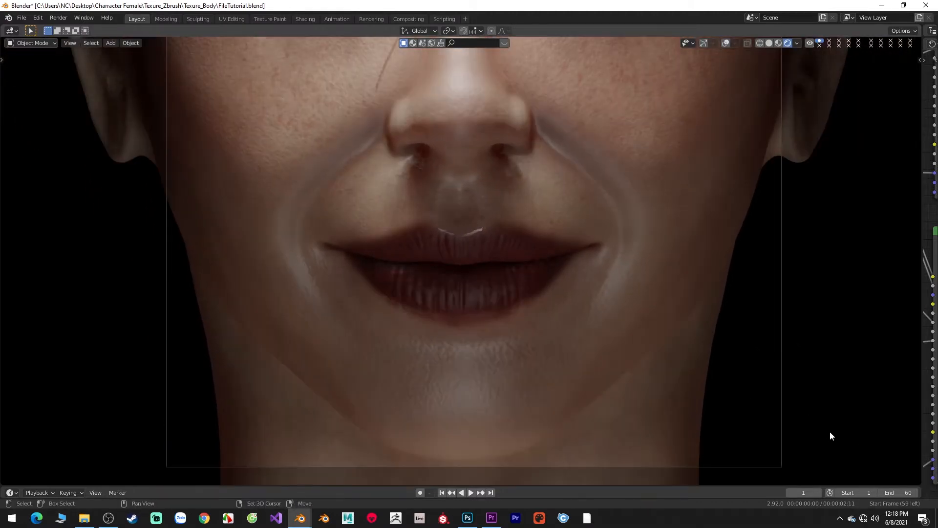
middle_click_drag(829, 431, 833, 205, "shift")
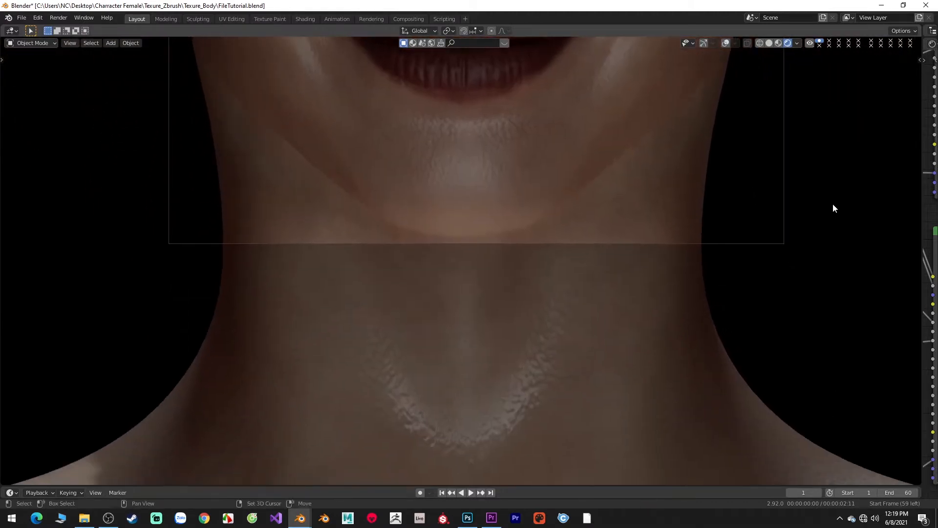
scroll(808, 386, "down", 4)
middle_click_drag(802, 406, 793, 173, "shift")
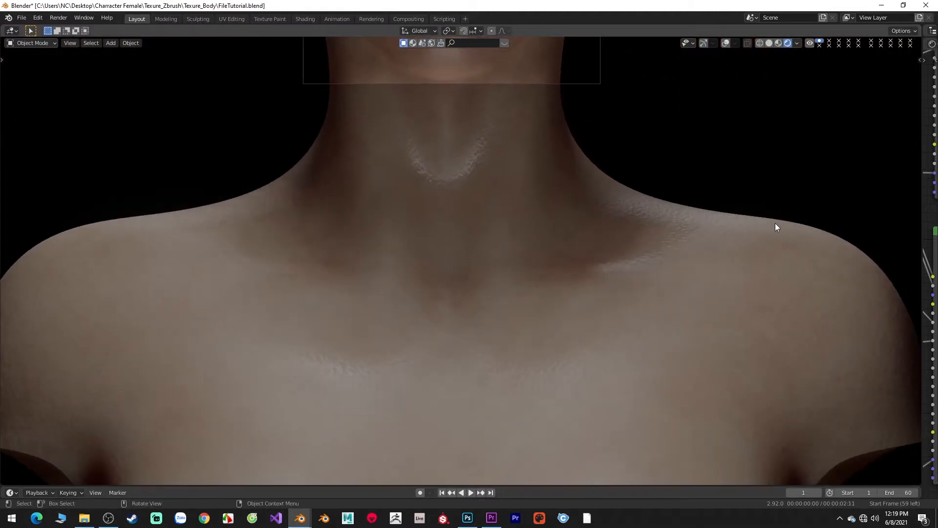
middle_click_drag(775, 224, 785, 383, "shift")
scroll(781, 345, "up", 3)
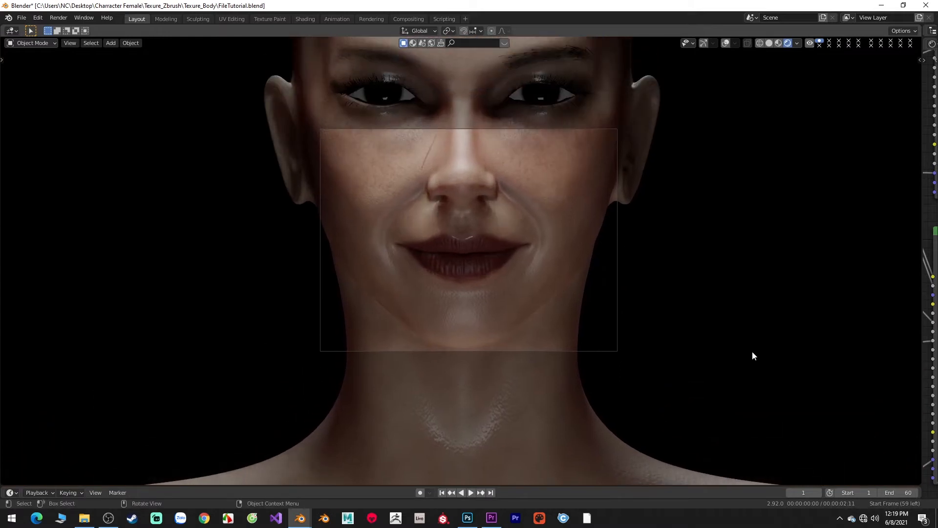
scroll(752, 356, "up", 4)
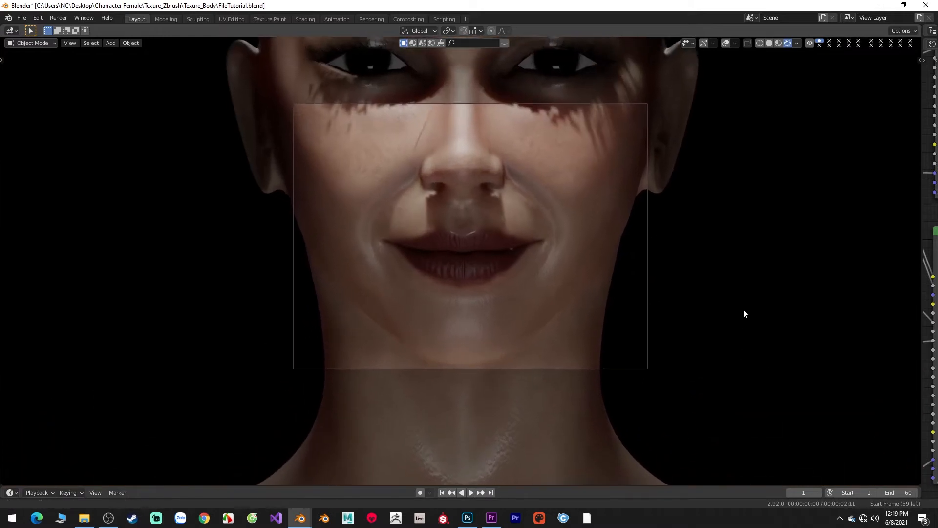
scroll(747, 258, "up", 5)
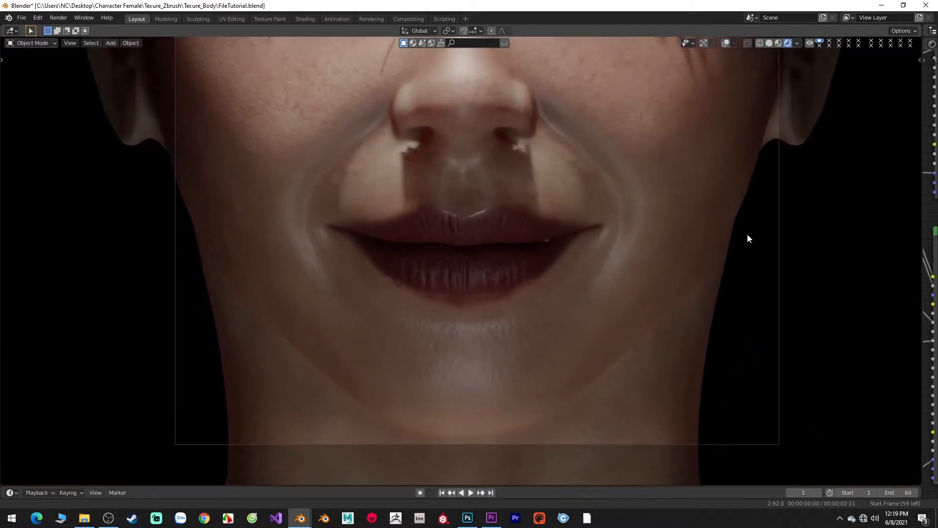
scroll(737, 161, "up", 1)
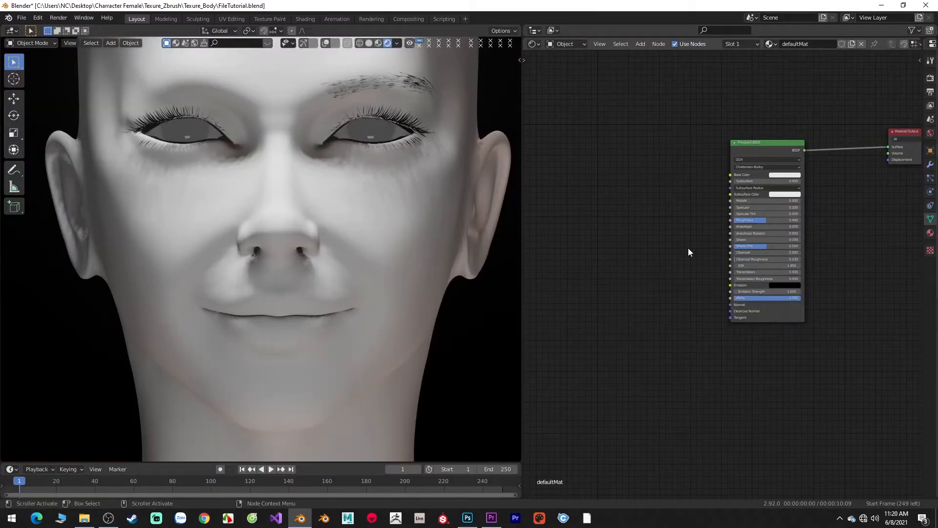
- Switch to File Explorer to look over the texture files in the MapDetail folder and return to Blender
scroll(688, 248, "up", 3)
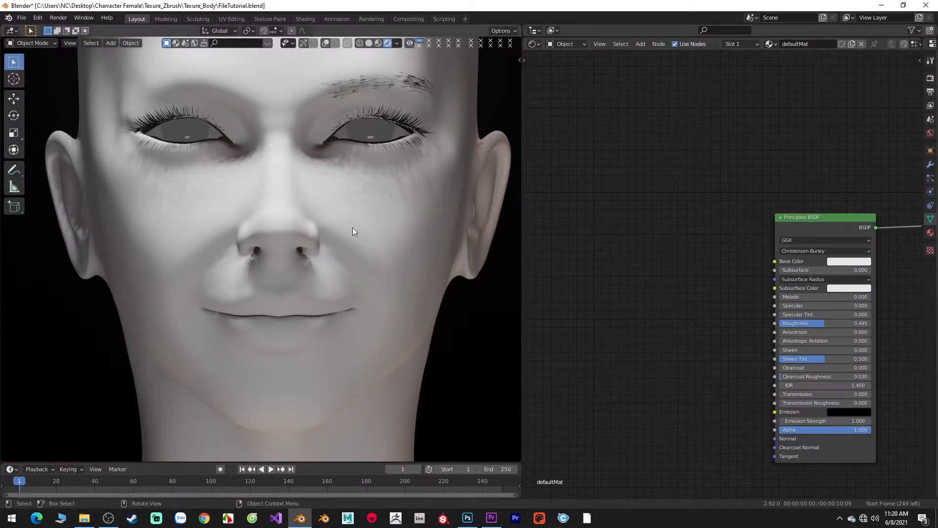
middle_click_drag(733, 287, 742, 212)
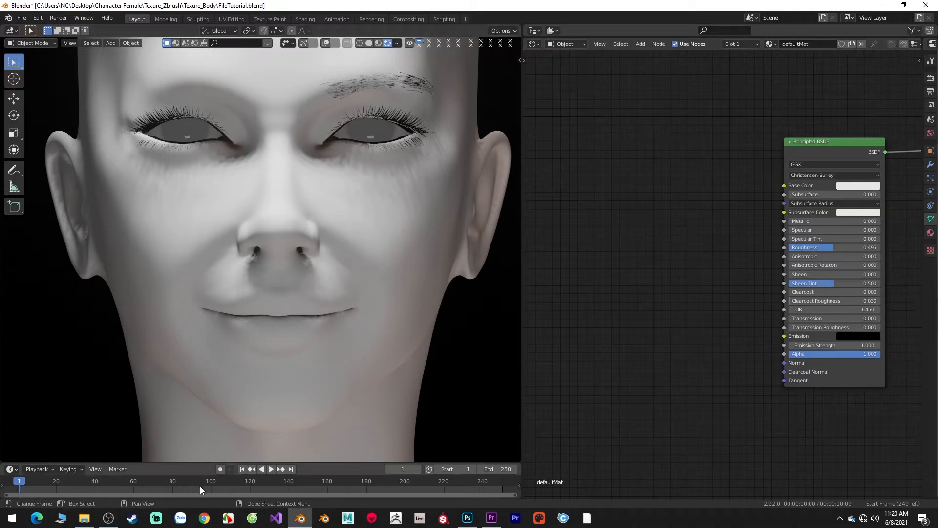
left_click(84, 518)
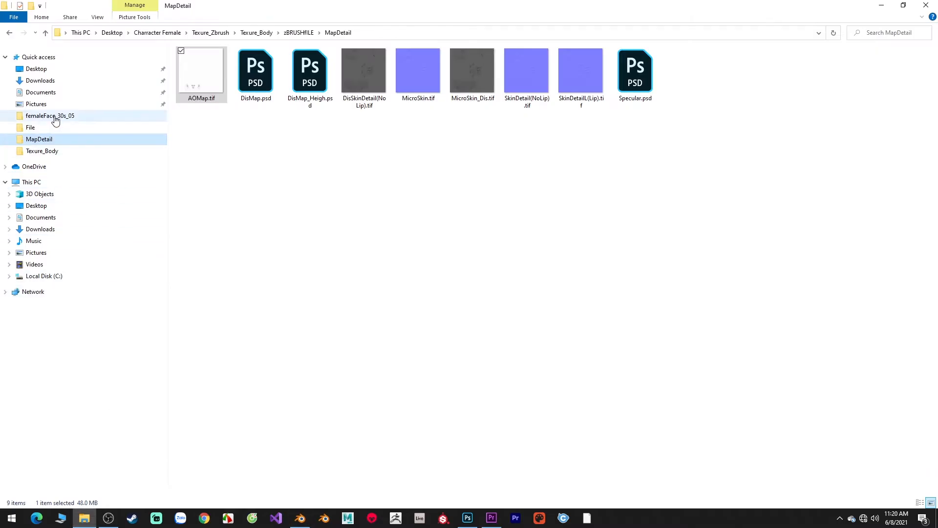
key("alt+Tab")
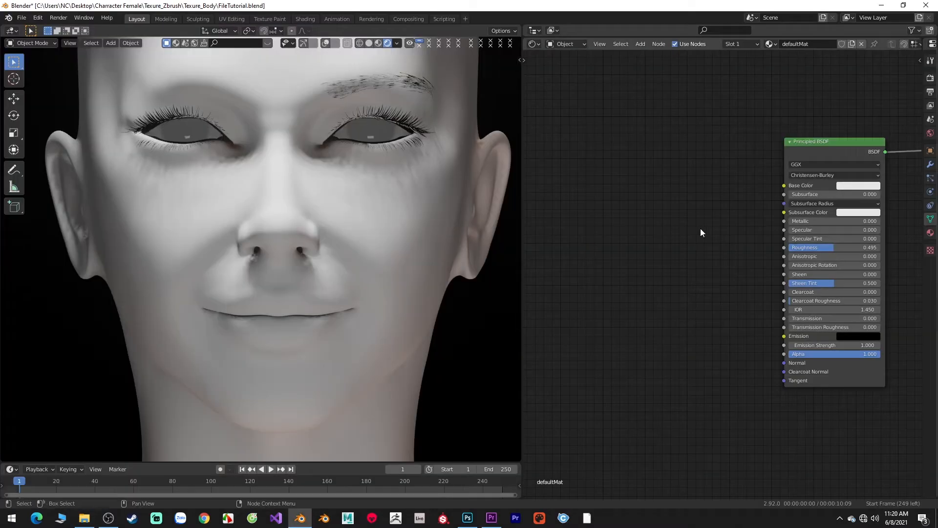
- Add an Image Texture node, load Cube_004_Base_Color.png and connect its Color to the Principled BSDF's Base Color
scroll(688, 205, "up", 2)
middle_click_drag(687, 204, 736, 240)
scroll(696, 252, "down", 3)
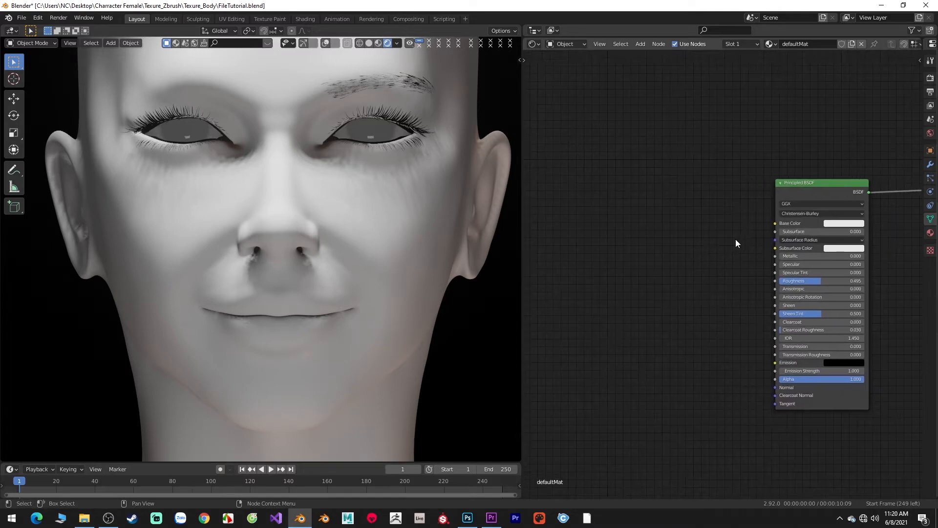
key("shift+a")
type("im")
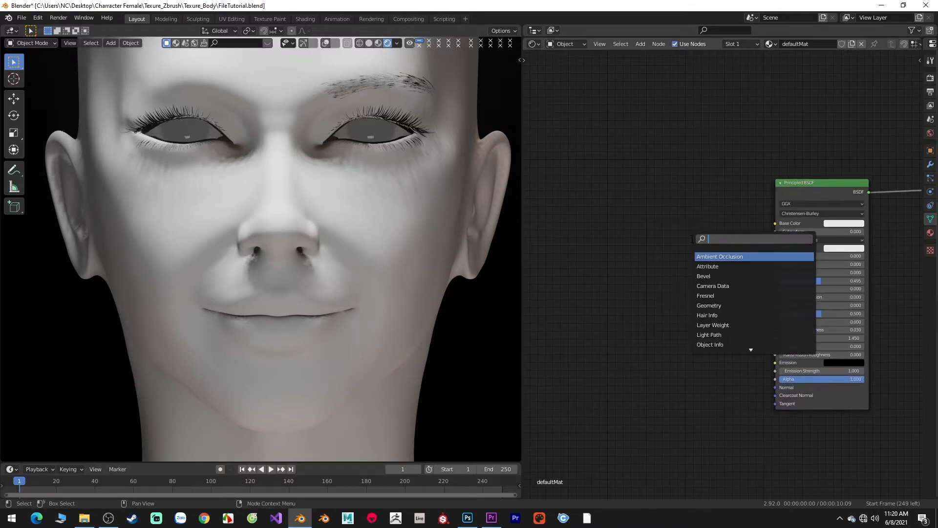
left_click(714, 255)
left_click(632, 229)
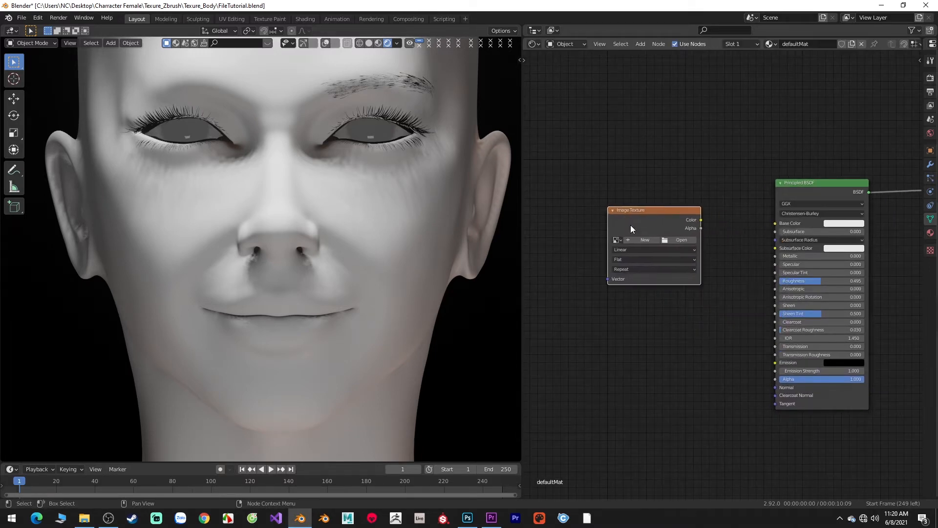
left_click(682, 240)
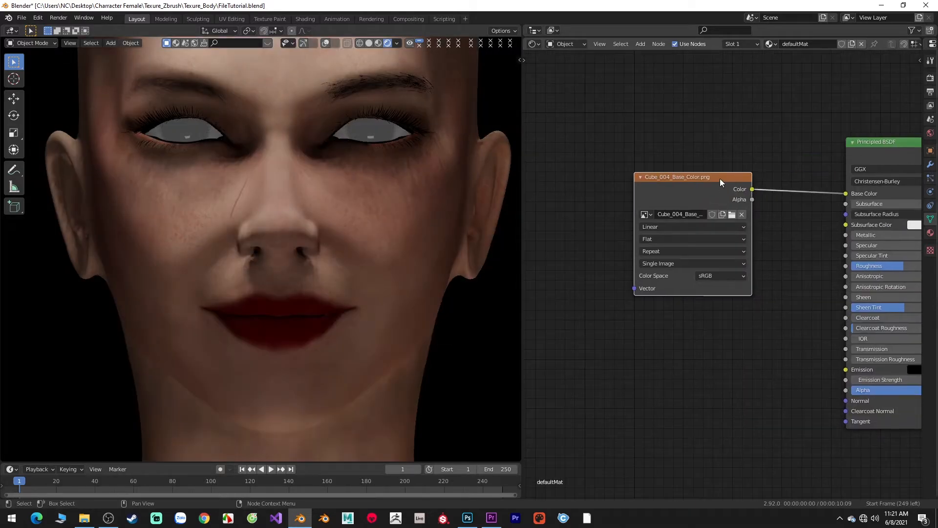
- Move the base color texture away from the Principled BSDF and insert a MixRGB node on the link between them
left_click_drag(719, 179, 579, 142)
scroll(615, 173, "down", 4)
middle_click_drag(618, 168, 743, 219)
left_click_drag(678, 187, 648, 189)
scroll(723, 205, "up", 2)
middle_click_drag(781, 221, 696, 221)
key("shift+a")
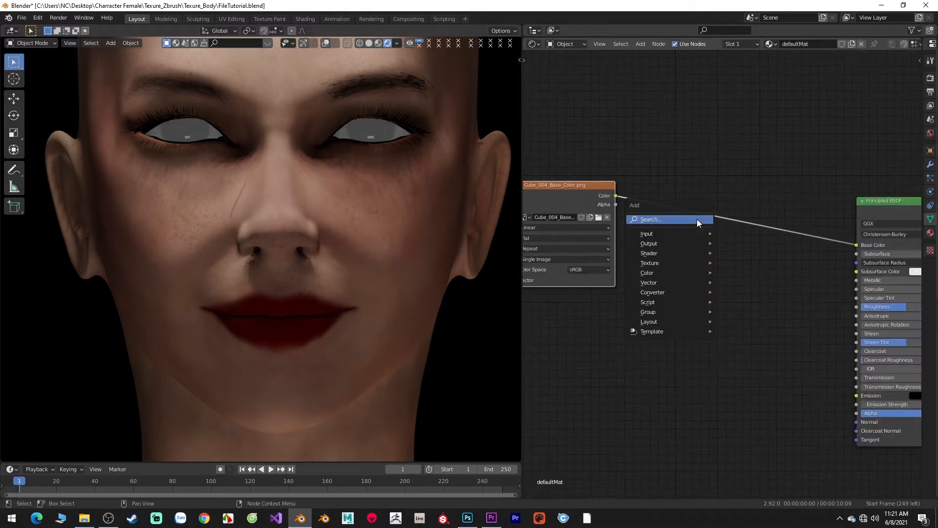
left_click(697, 219)
type("mi")
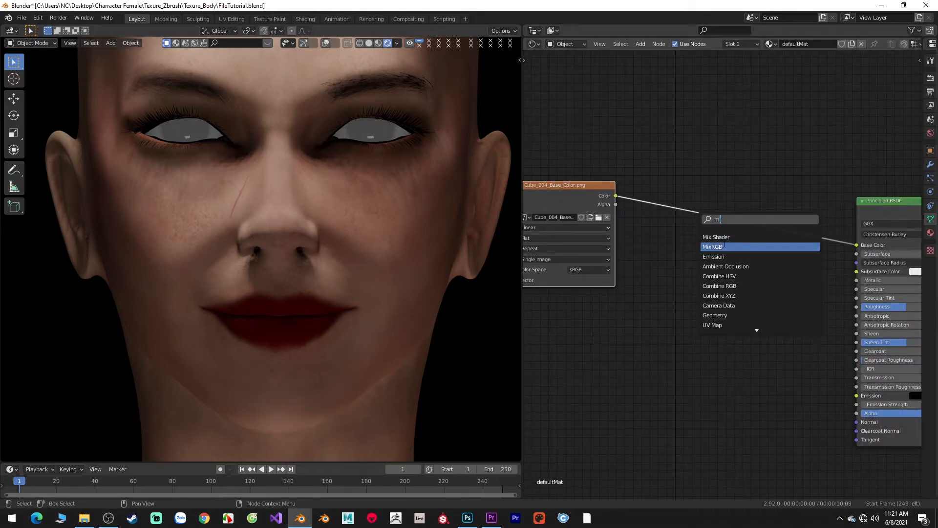
left_click(725, 245)
left_click(731, 210)
- Add a second Image Texture node below the base color texture and load AOMap.tif from the MapDetail folder as Non-Color
middle_click_drag(622, 293, 716, 259)
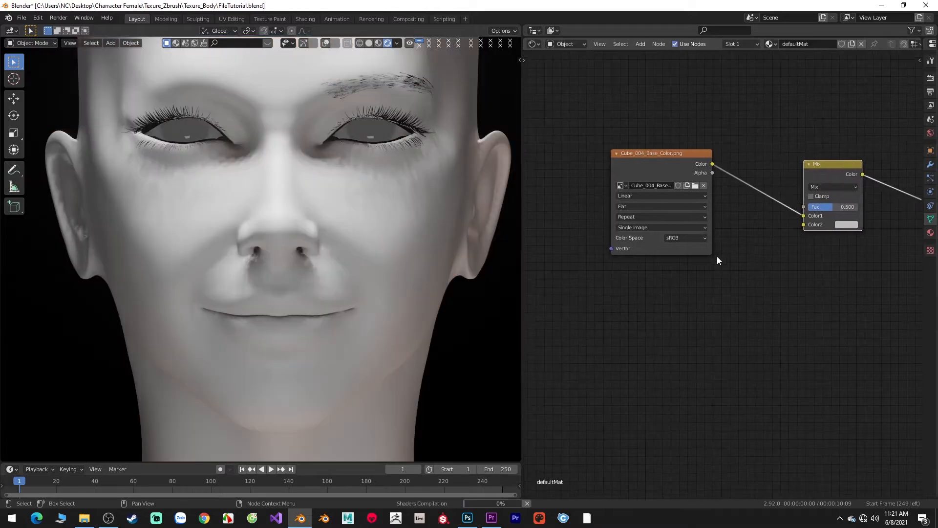
key("shift+a")
left_click(675, 263)
type("im")
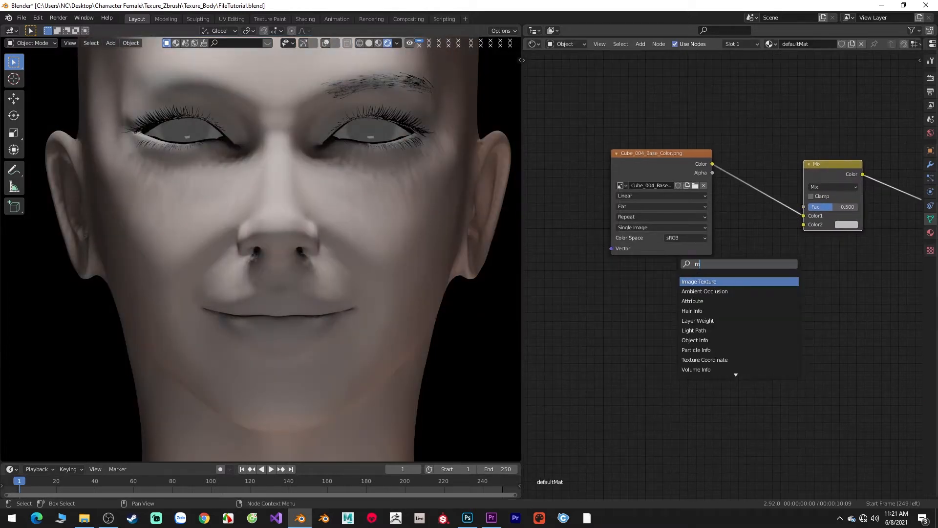
type("ag")
left_click(695, 282)
left_click(625, 288)
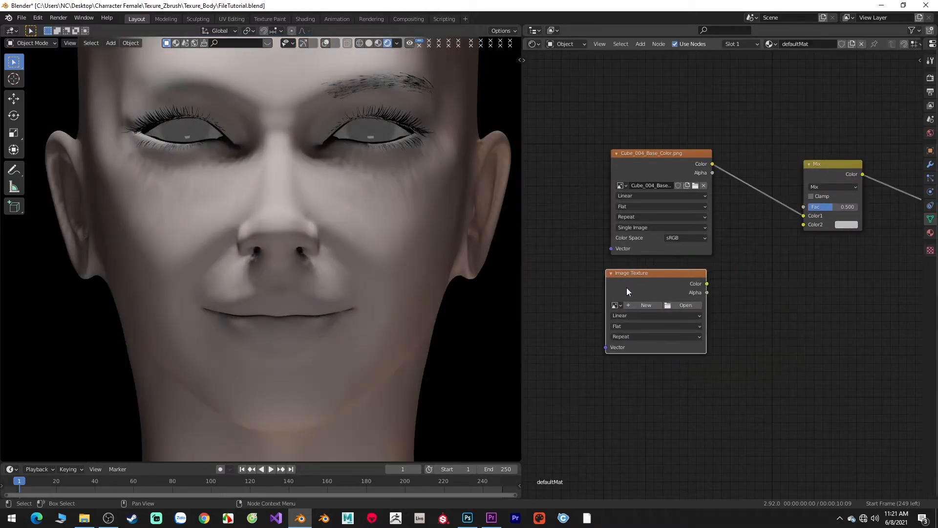
left_click(685, 307)
left_click(244, 356)
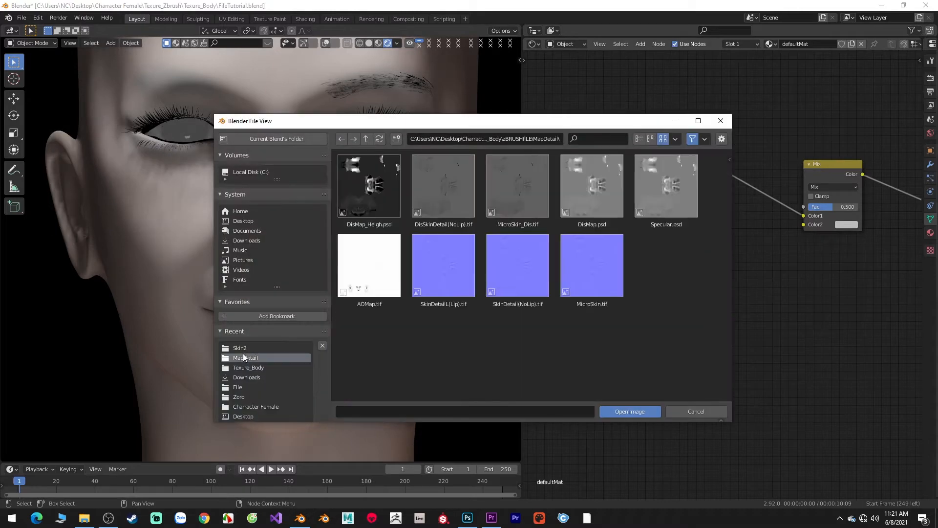
left_click(378, 282)
double_click(378, 282)
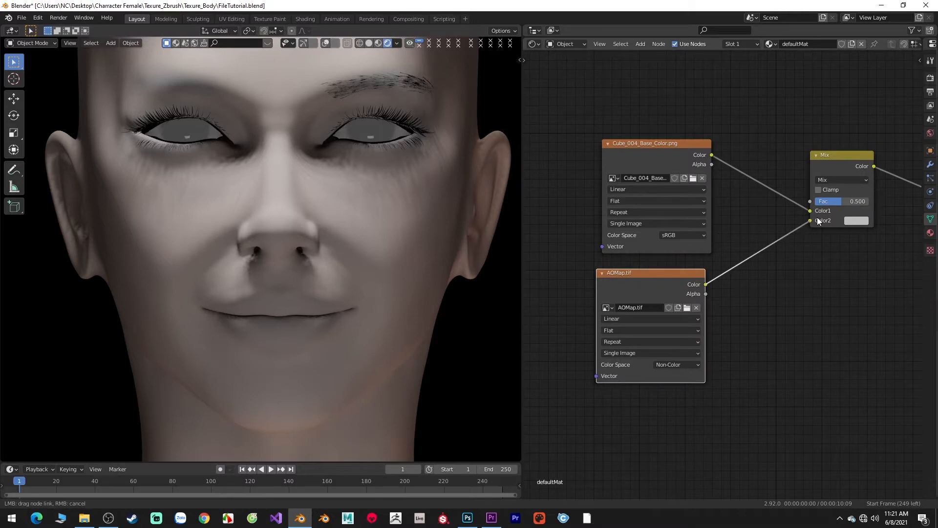
- Connect the AOMap.tif Color output to the mix node's Color2 and set the blend mode to Multiply
left_click_drag(817, 217, 817, 217)
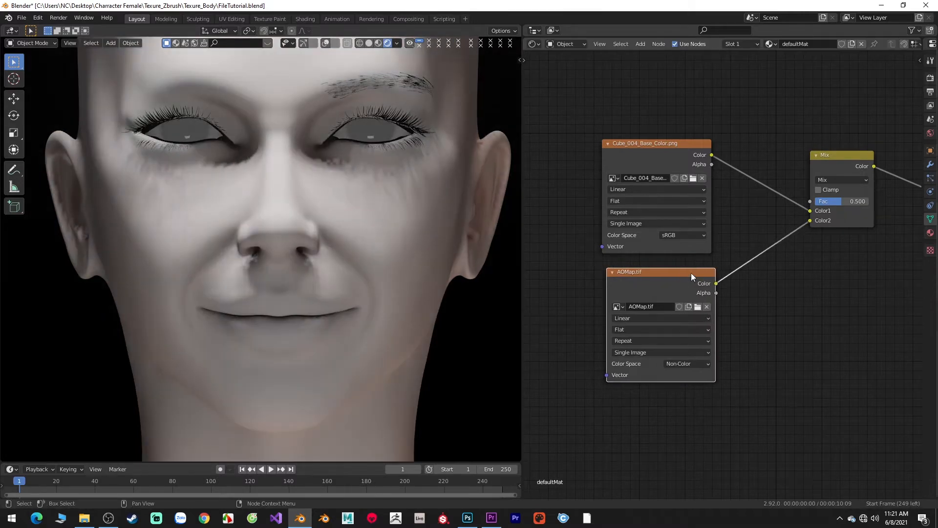
middle_click_drag(760, 289, 719, 337)
left_click(800, 226)
left_click(789, 259)
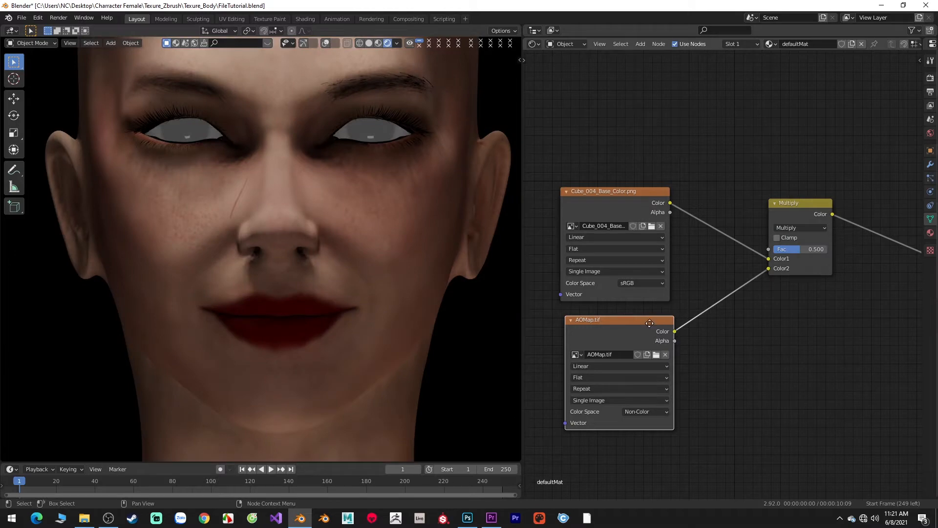
- Move both texture nodes and the Multiply node together away from the Principled BSDF, and reposition the Multiply node
left_click_drag(649, 323, 647, 318)
scroll(641, 289, "down", 3)
left_click_drag(574, 194, 809, 372)
key("g")
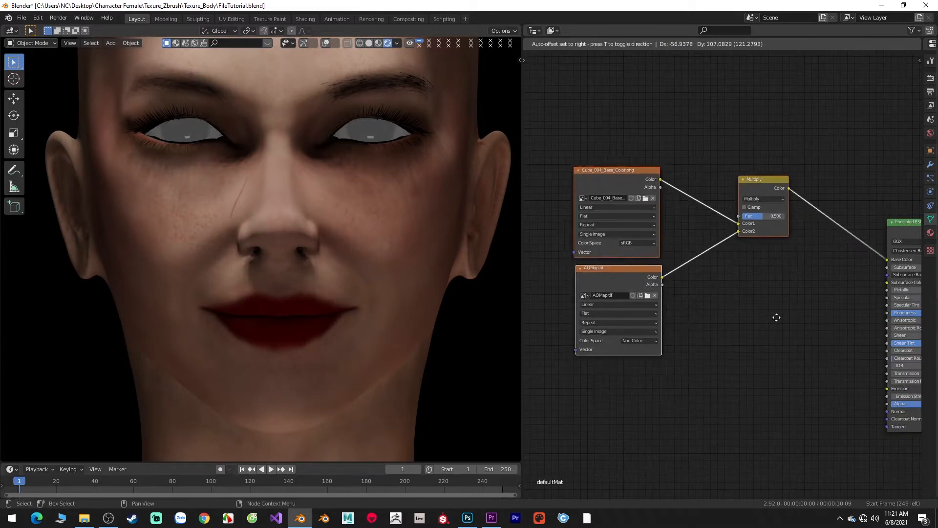
left_click(730, 260)
scroll(749, 269, "up", 2)
middle_click_drag(740, 245, 734, 326)
left_click_drag(699, 176, 700, 213)
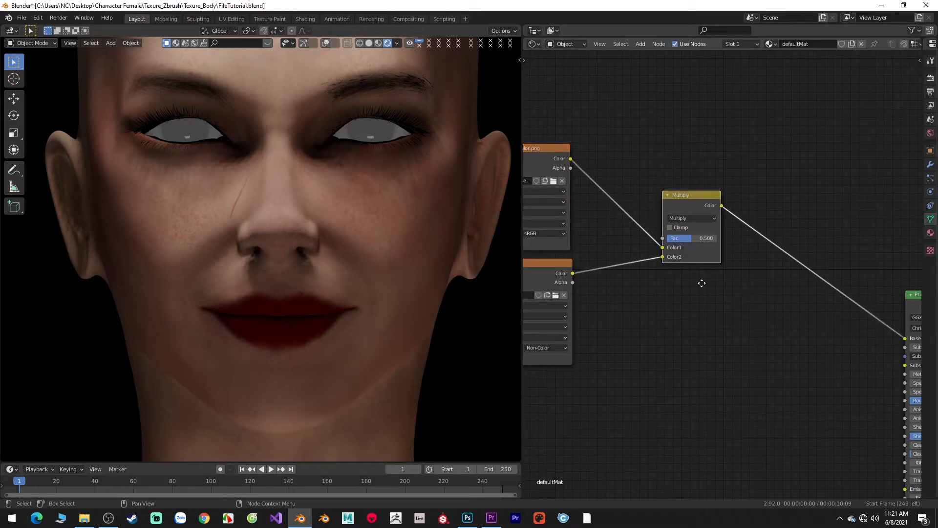
- Set the Principled BSDF's Subsurface to 0.025 and inspect the effect on the face up close
scroll(701, 283, "up", 2)
middle_click_drag(702, 283, 578, 240)
middle_click_drag(839, 328, 737, 318)
scroll(737, 318, "down", 3)
scroll(738, 317, "up", 2)
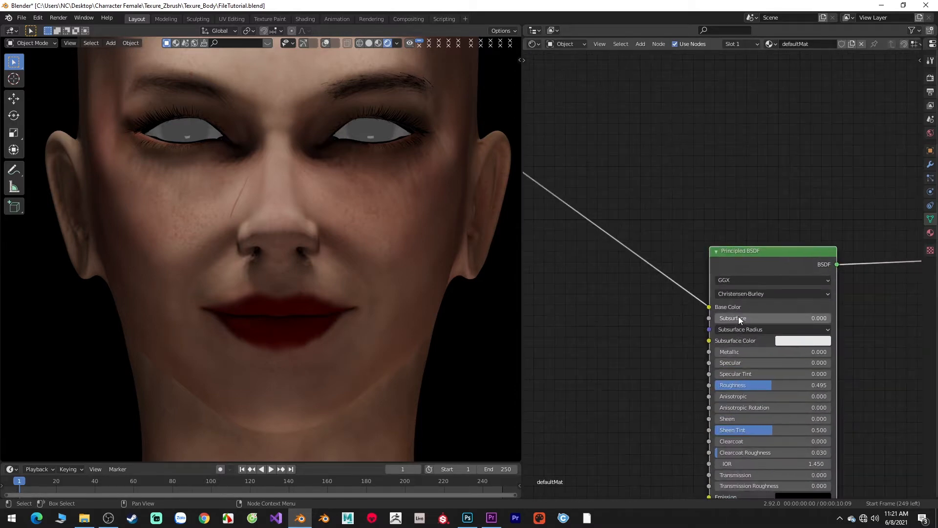
left_click(739, 318)
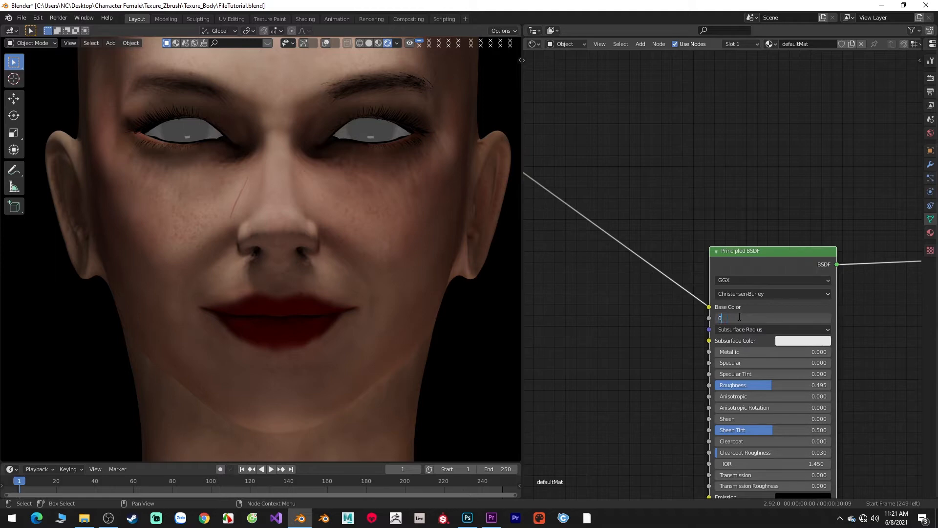
type("0.025")
key("Return")
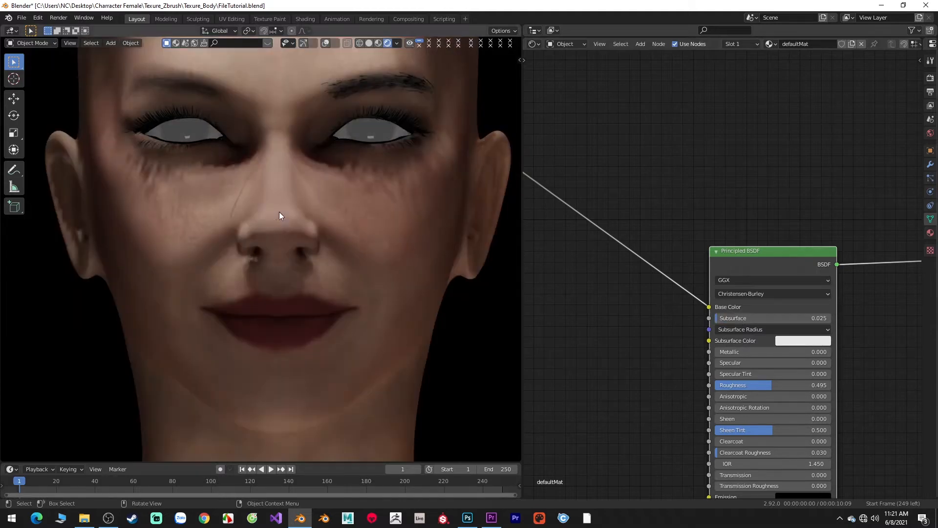
scroll(305, 265, "up", 5)
scroll(303, 245, "down", 4)
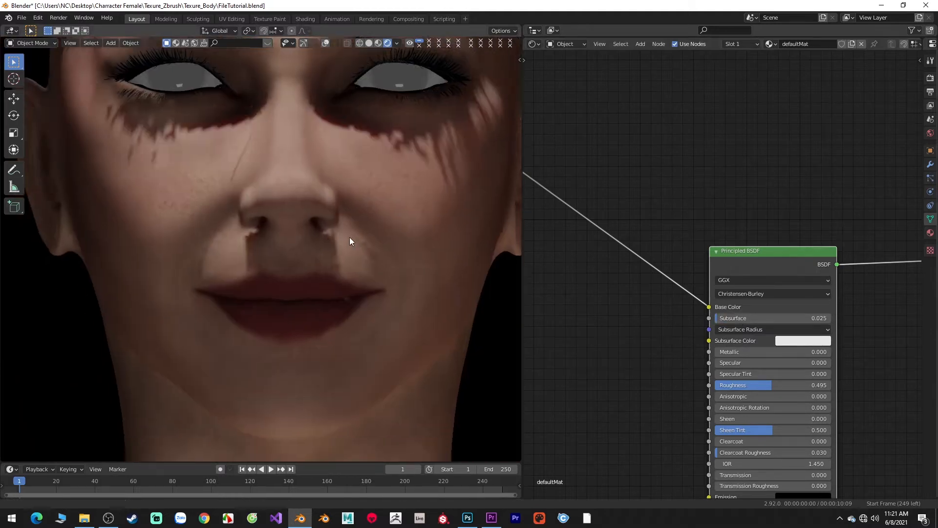
scroll(347, 241, "up", 5)
scroll(310, 299, "down", 3)
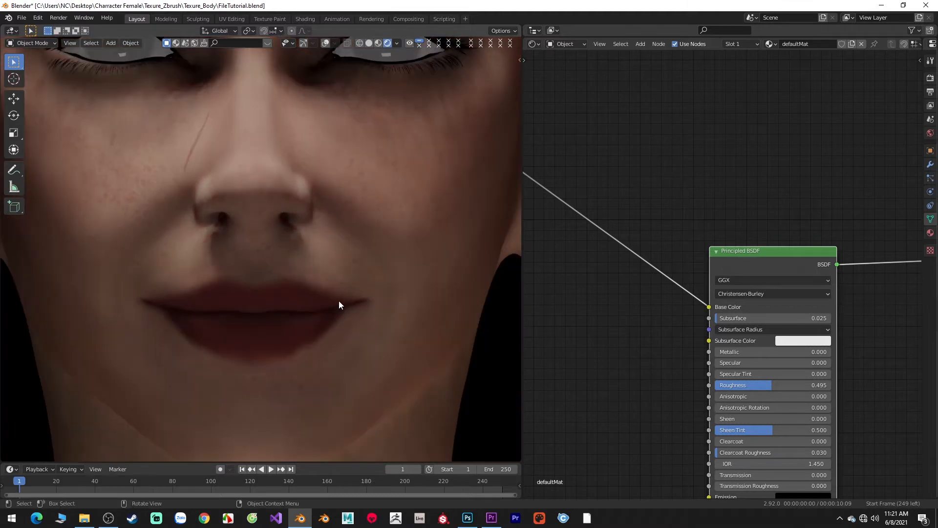
- Duplicate the AOMap.tif texture node below the original and load Specular.psd into the copy
middle_click_drag(664, 351, 785, 227)
scroll(785, 226, "down", 1)
middle_click_drag(550, 209, 749, 272)
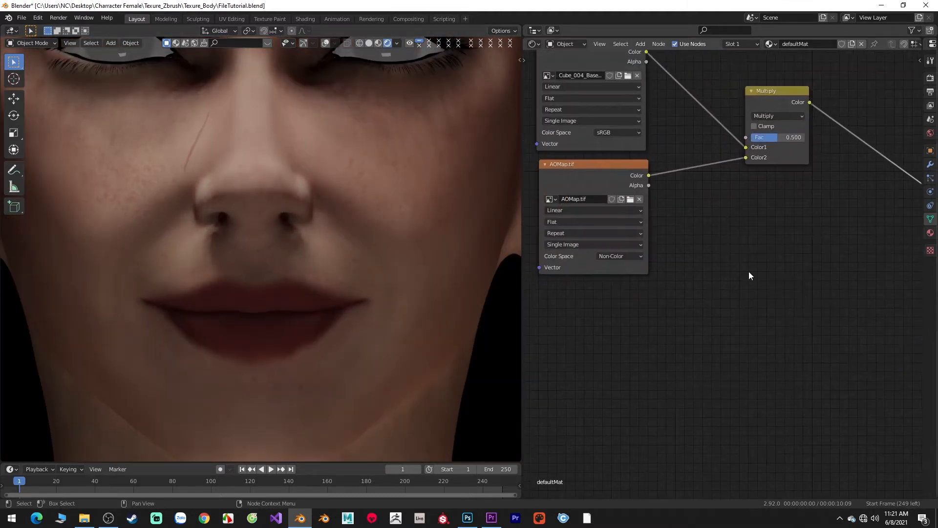
scroll(749, 271, "down", 1)
left_click(595, 179)
key("shift+d")
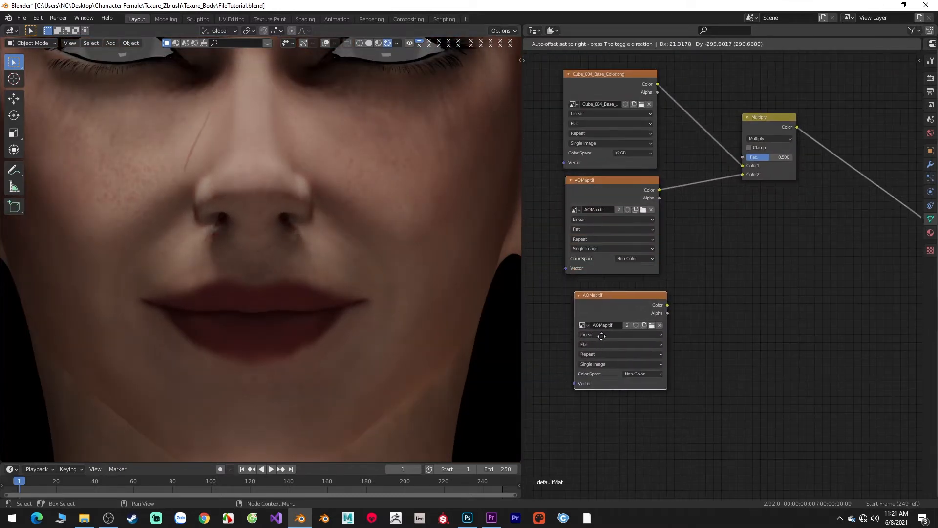
left_click(599, 365)
left_click(644, 315)
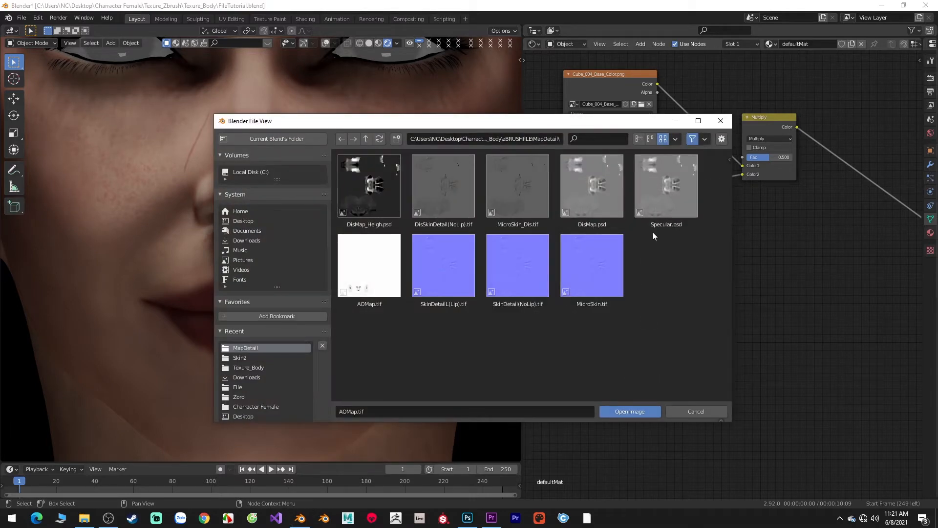
double_click(666, 206)
middle_click_drag(745, 366, 641, 342)
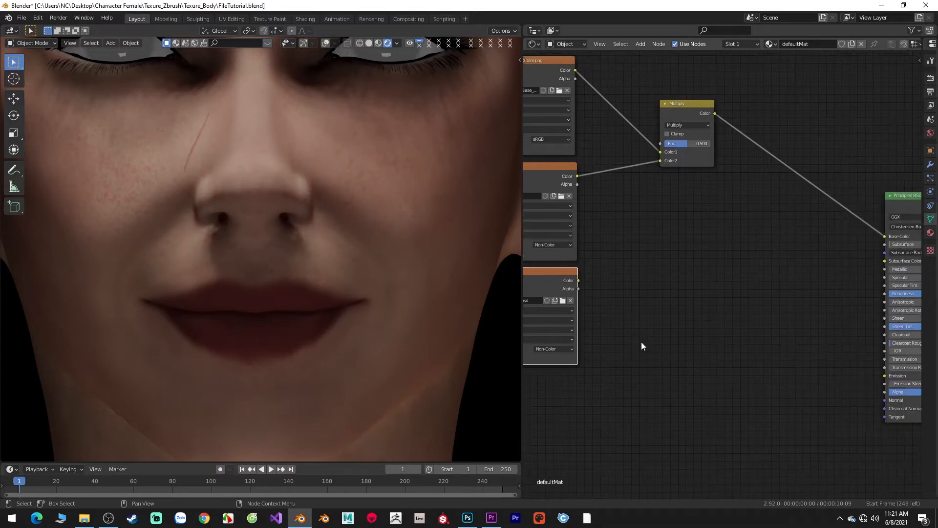
- Move the Principled BSDF node closer to the Multiply and texture nodes
middle_click_drag(738, 311, 778, 300)
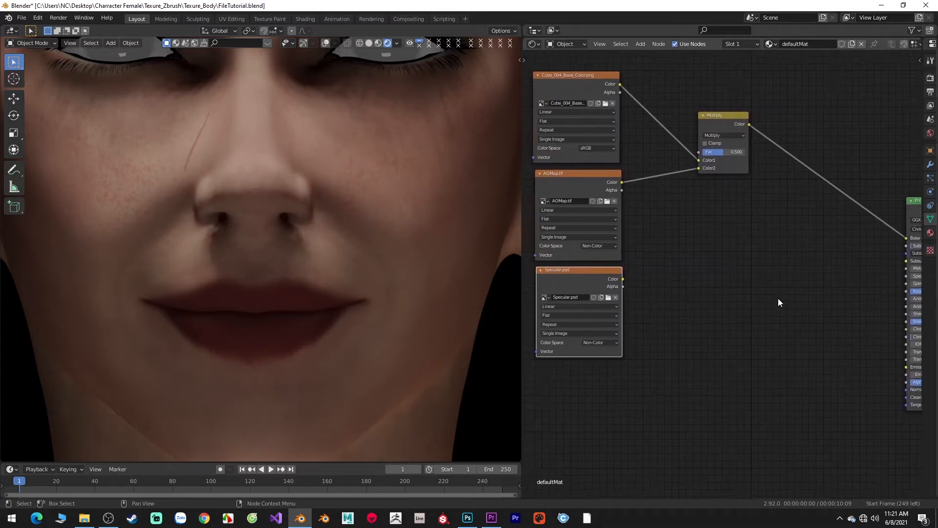
scroll(719, 279, "down", 1)
middle_click_drag(626, 222, 615, 204)
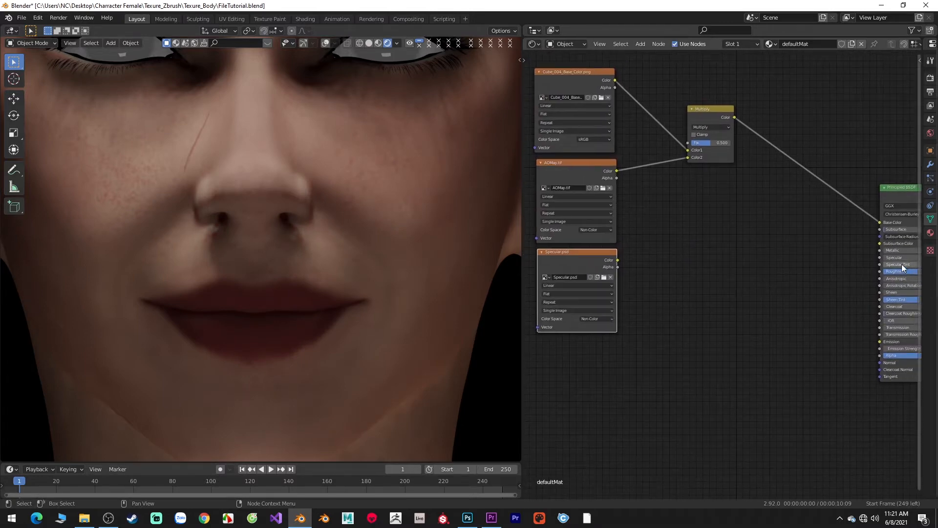
left_click_drag(892, 185, 826, 160)
- Add a ColorRamp node below the Multiply node, between the Specular.psd texture and the Principled BSDF
scroll(788, 199, "up", 4)
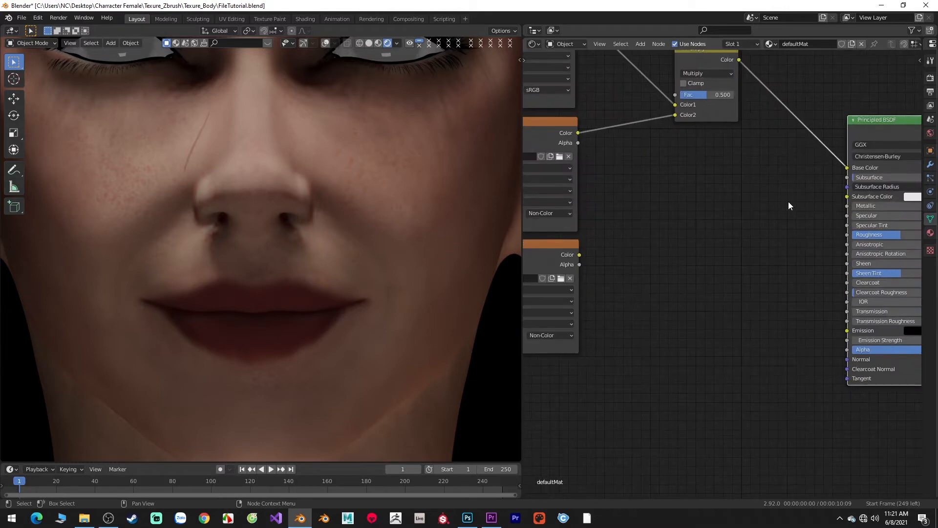
scroll(770, 250, "down", 1)
key("shift+a")
type("c")
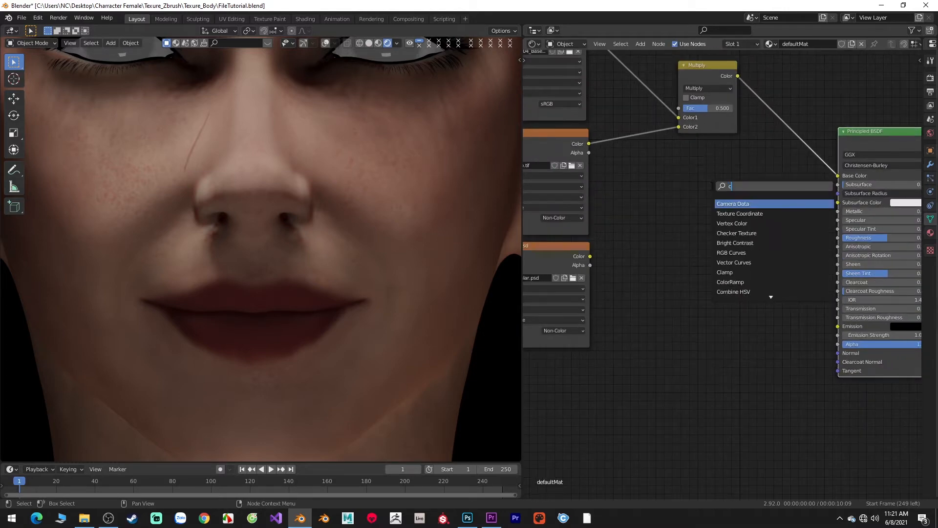
type("olo")
left_click(732, 214)
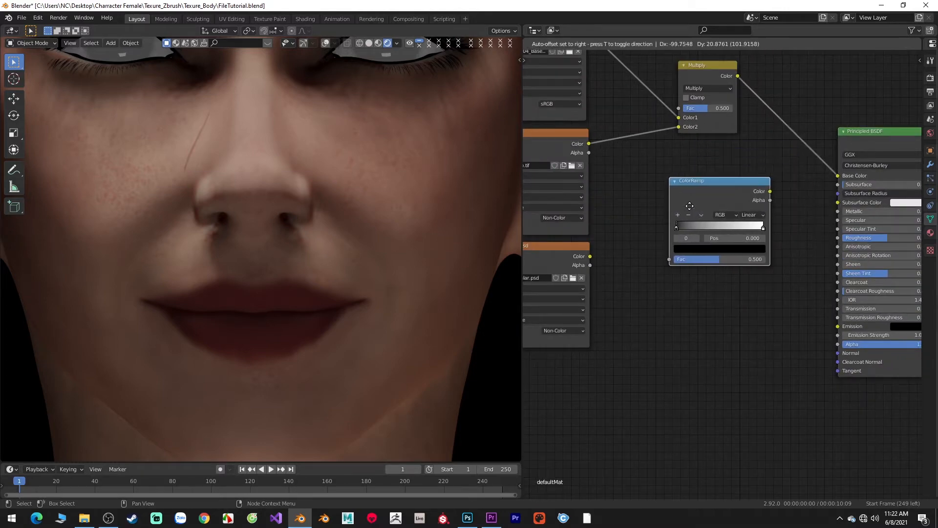
left_click(681, 207)
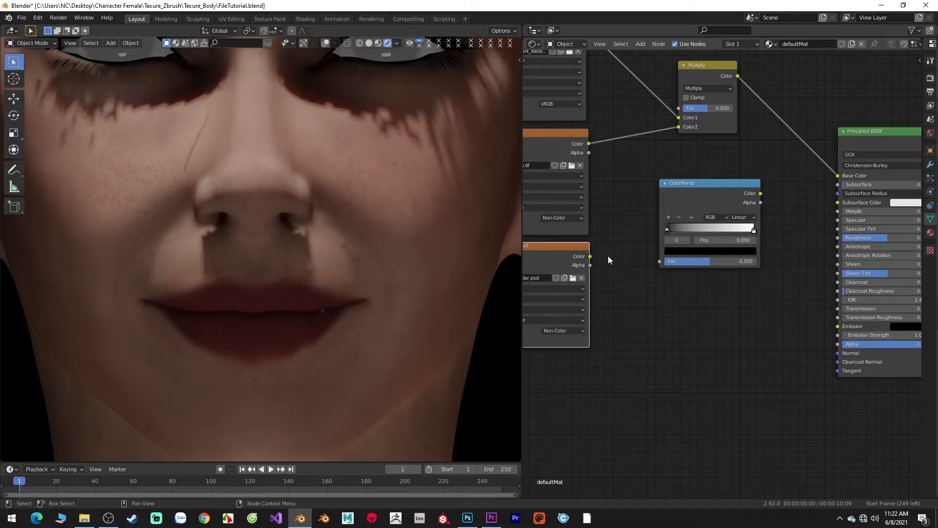
- Connect the Specular.psd Color to the ColorRamp's Fac and the ColorRamp's Color to the Principled BSDF's Specular
left_click_drag(590, 256, 675, 265)
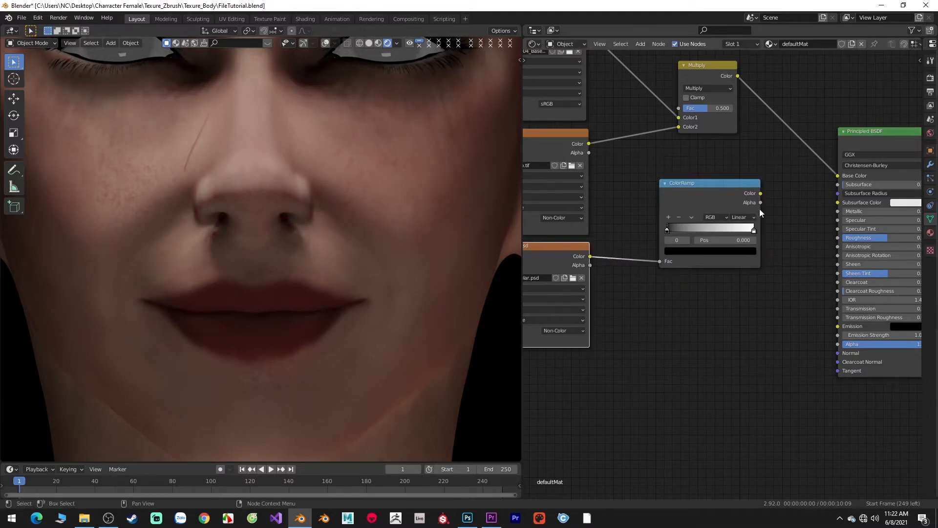
left_click_drag(760, 193, 837, 220)
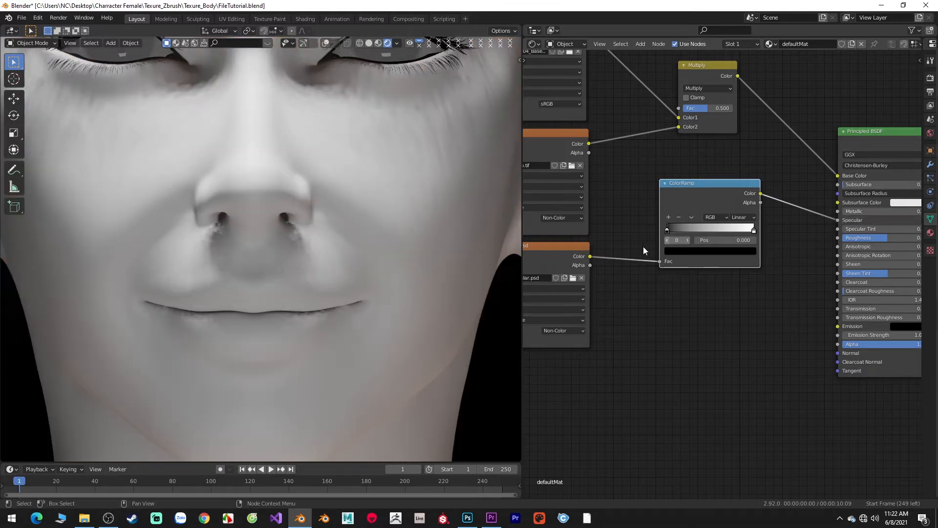
scroll(640, 246, "up", 2)
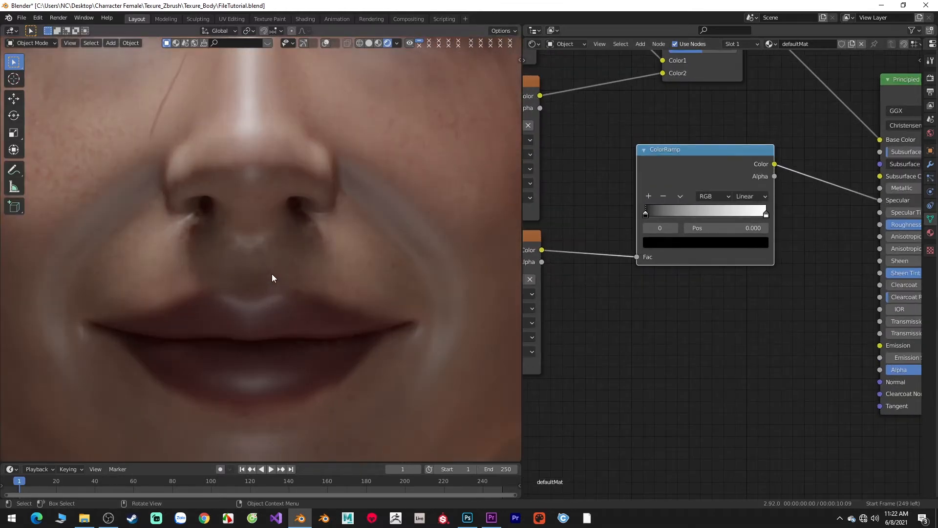
scroll(271, 274, "up", 1)
- Lighten the specular ColorRamp's black stop to dark grey and move its white stop to position 0.727
mouse_move(646, 216)
left_mouse_down()
mouse_move(717, 218)
mouse_move(631, 217)
left_mouse_up()
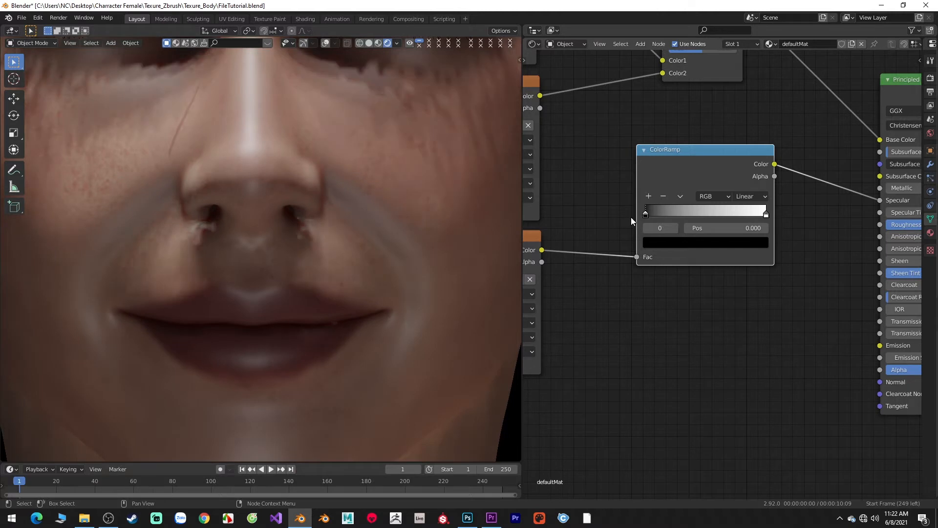
left_click(680, 242)
mouse_move(743, 97)
left_mouse_down()
mouse_move(742, 76)
mouse_move(742, 158)
mouse_move(742, 81)
mouse_move(743, 146)
mouse_move(743, 131)
left_mouse_up()
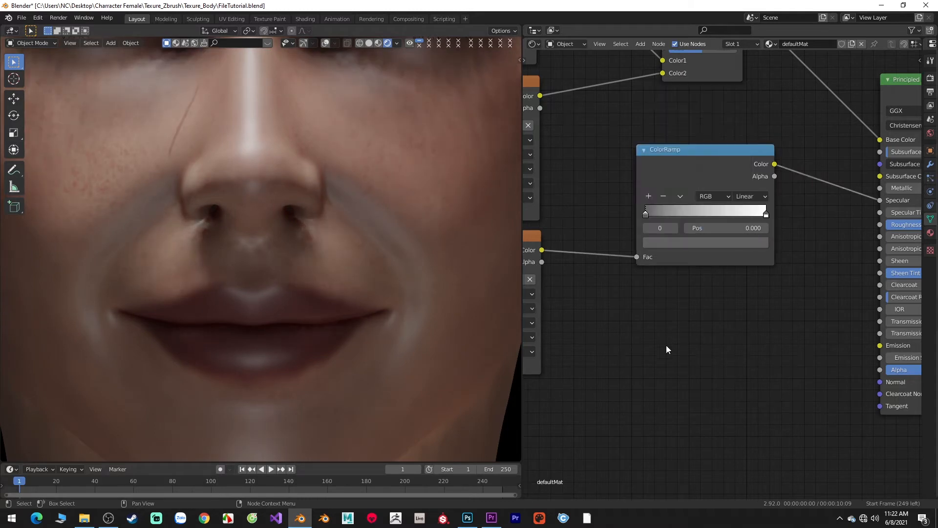
scroll(303, 321, "down", 5)
scroll(304, 321, "up", 5)
scroll(611, 268, "down", 2)
scroll(746, 227, "up", 1)
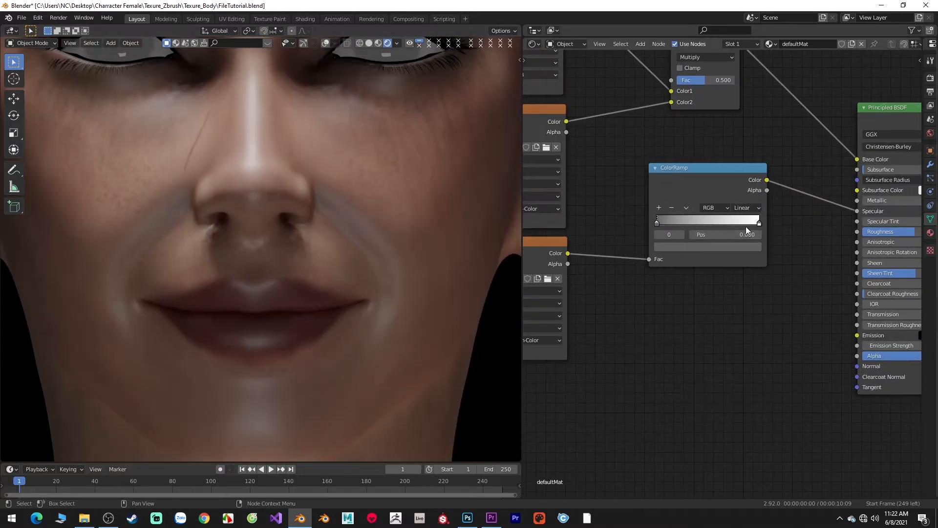
mouse_move(759, 224)
left_mouse_down()
mouse_move(690, 222)
mouse_move(732, 224)
left_mouse_up()
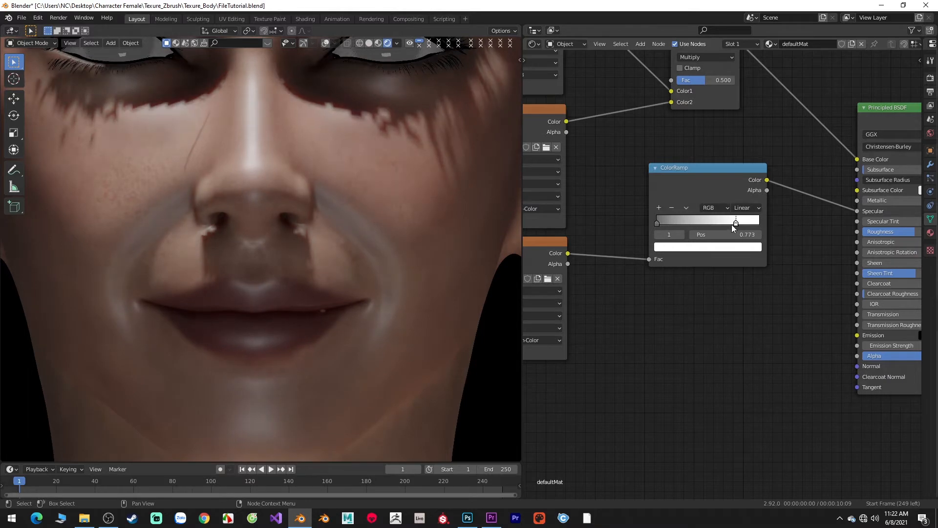
- Duplicate the Specular.psd texture node and place the copy directly below the original
scroll(643, 295, "down", 2)
middle_click_drag(643, 295, 674, 279)
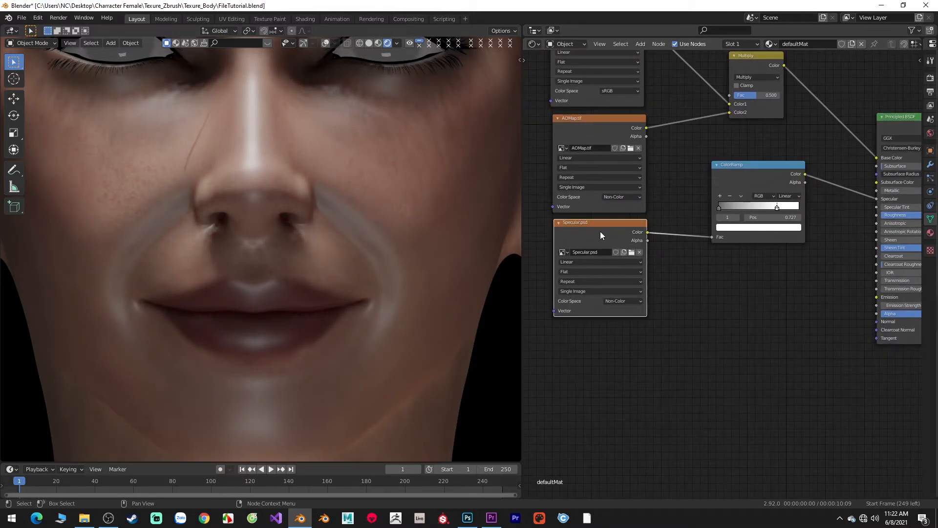
key("shift+d")
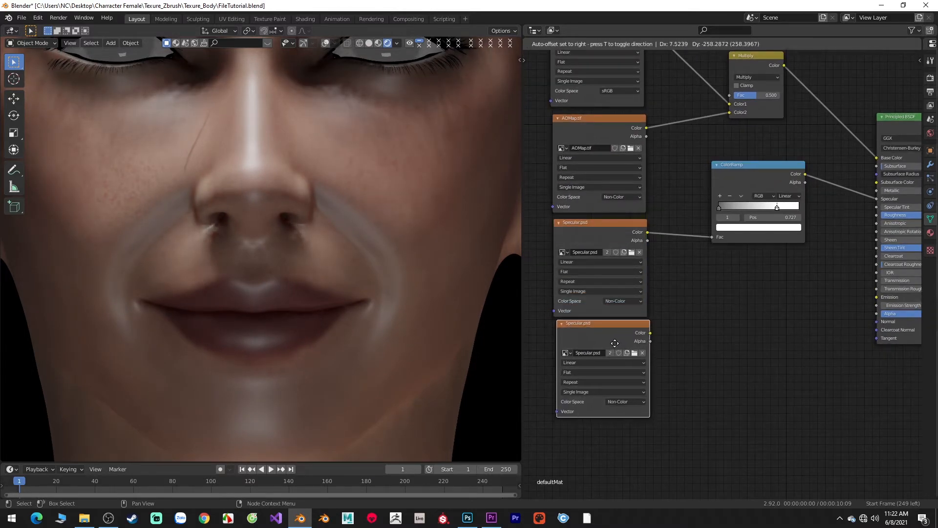
left_click(611, 344)
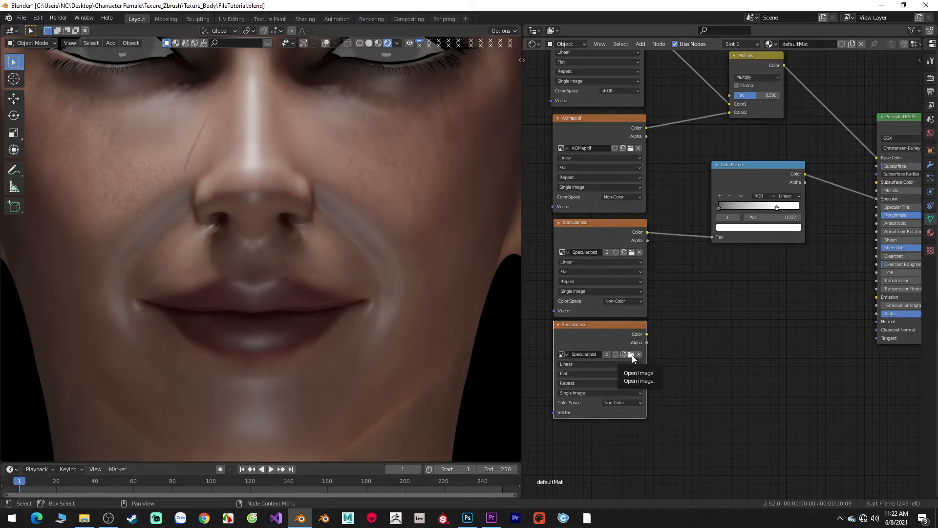
- Load DisMap.psd into the duplicated texture node and connect its Color output to the Principled BSDF's Roughness
scroll(632, 355, "up", 1)
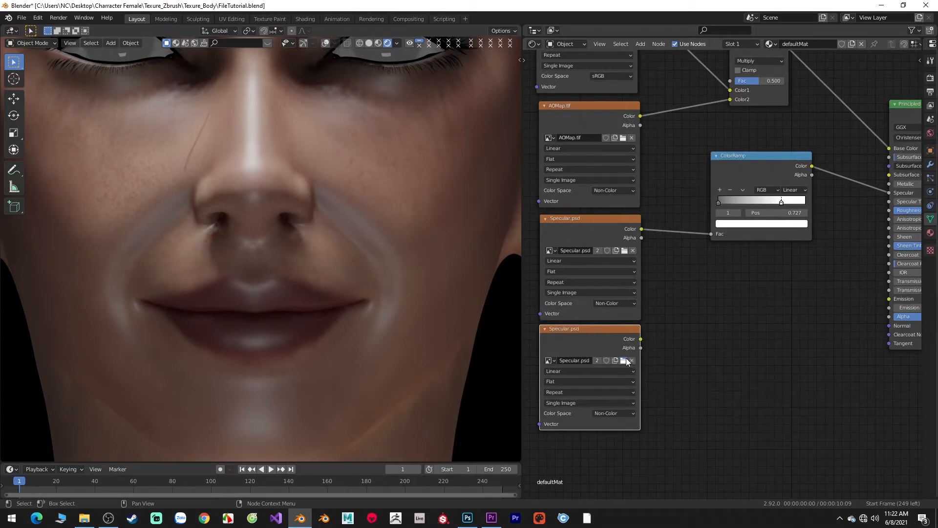
left_click(624, 360)
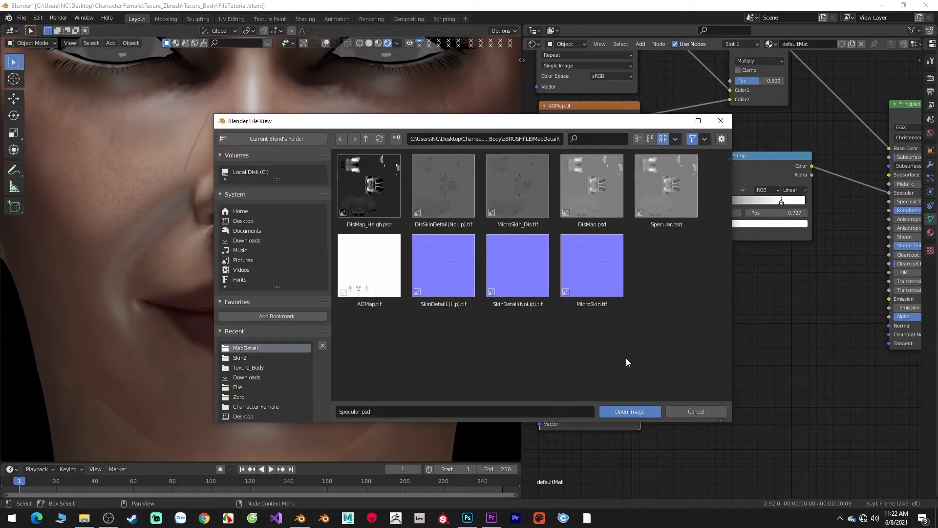
double_click(596, 196)
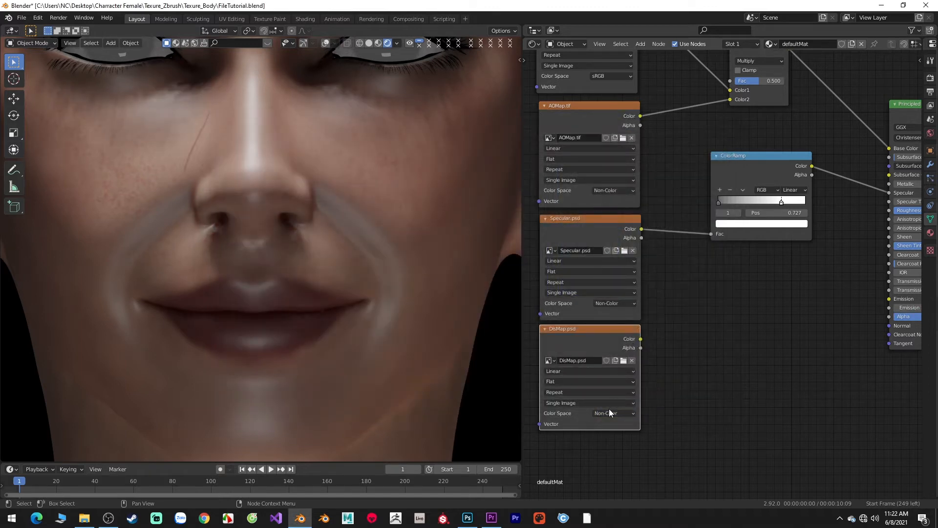
left_click_drag(640, 339, 892, 212)
scroll(711, 276, "down", 3)
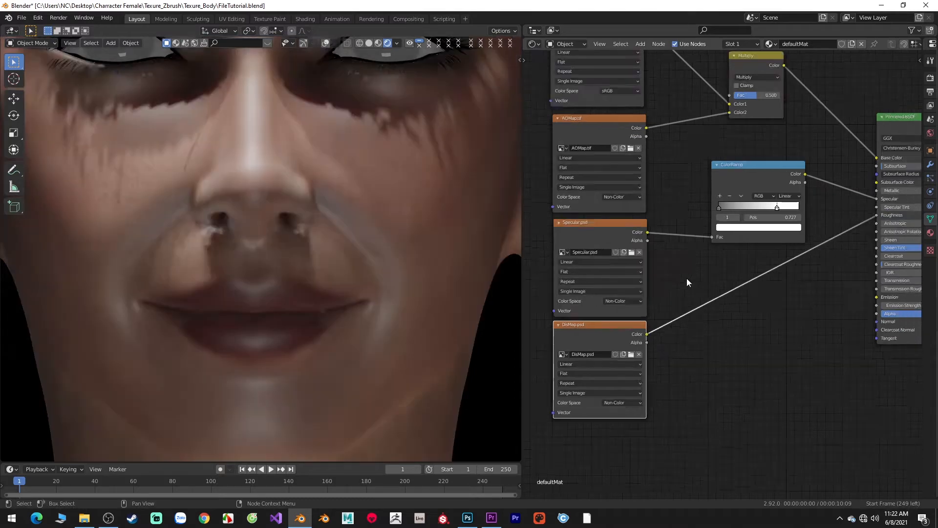
- Spread the texture nodes and their Multiply and ColorRamp nodes vertically into separate rows for color, specular and roughness
middle_click_drag(687, 278, 676, 429)
left_click_drag(584, 155, 742, 310)
key("g")
left_click(750, 196)
middle_click_drag(741, 294, 754, 228)
left_click_drag(633, 266, 738, 342)
key("g")
left_click(735, 262)
left_click_drag(590, 348, 723, 418)
key("g")
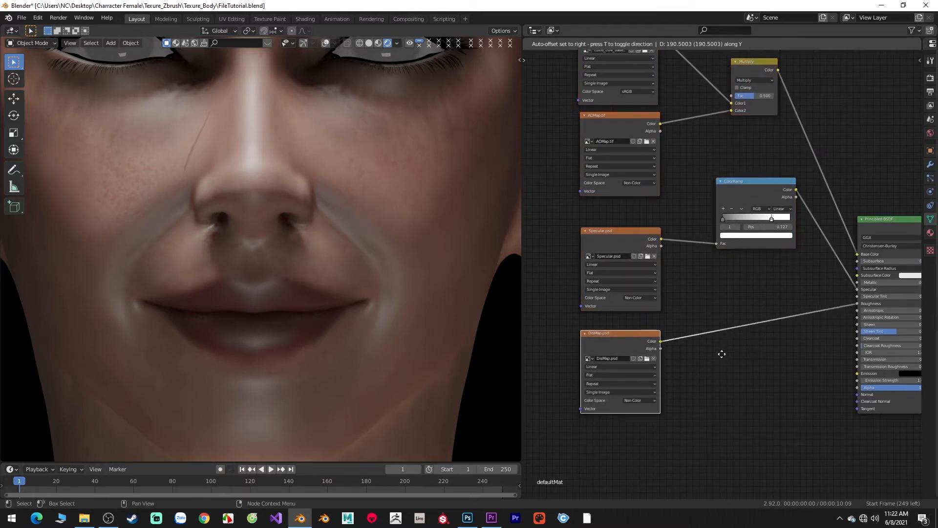
left_click(726, 339)
- Insert a ColorRamp node into the link between the DisMap.psd texture and the Principled BSDF's Roughness
scroll(726, 344, "up", 2)
middle_click_drag(729, 348, 673, 331)
key("shift+a")
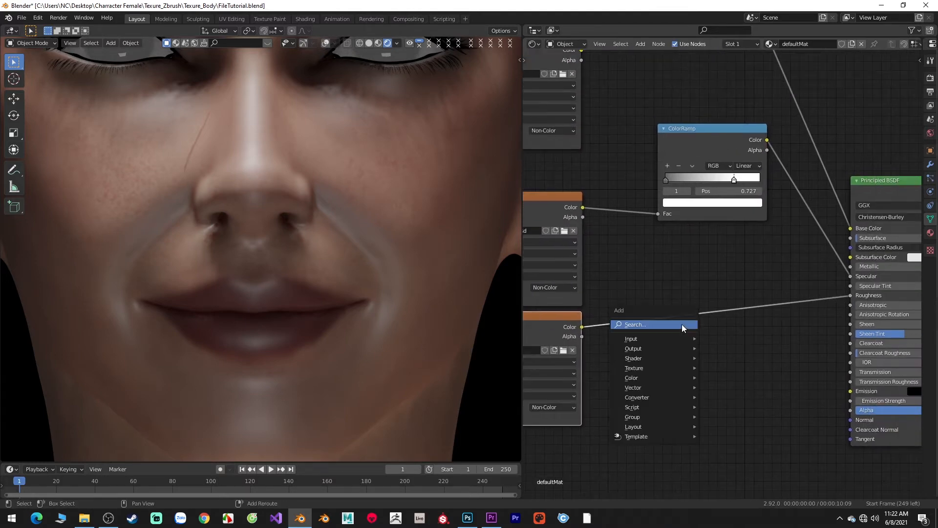
type("colo")
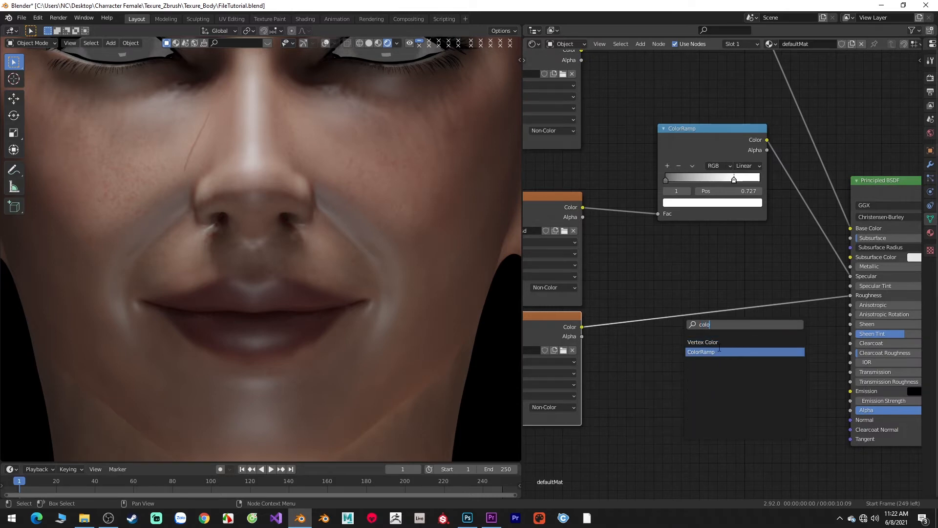
left_click(719, 350)
left_click(712, 310)
- Move the roughness ColorRamp's black stop to position 0.232 and check the lip highlights up close
scroll(712, 309, "up", 1)
scroll(713, 309, "up", 1)
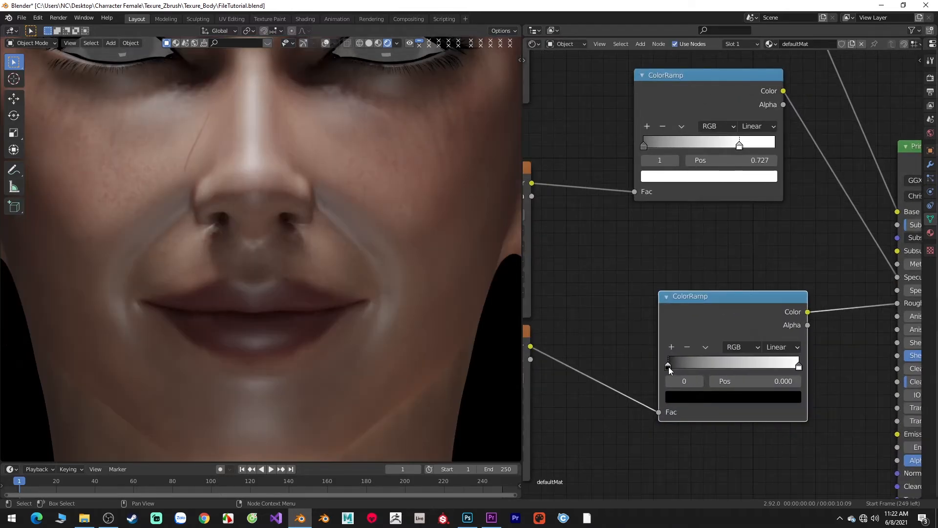
mouse_move(668, 367)
left_mouse_down()
mouse_move(711, 365)
mouse_move(700, 367)
left_mouse_up()
scroll(379, 289, "up", 4)
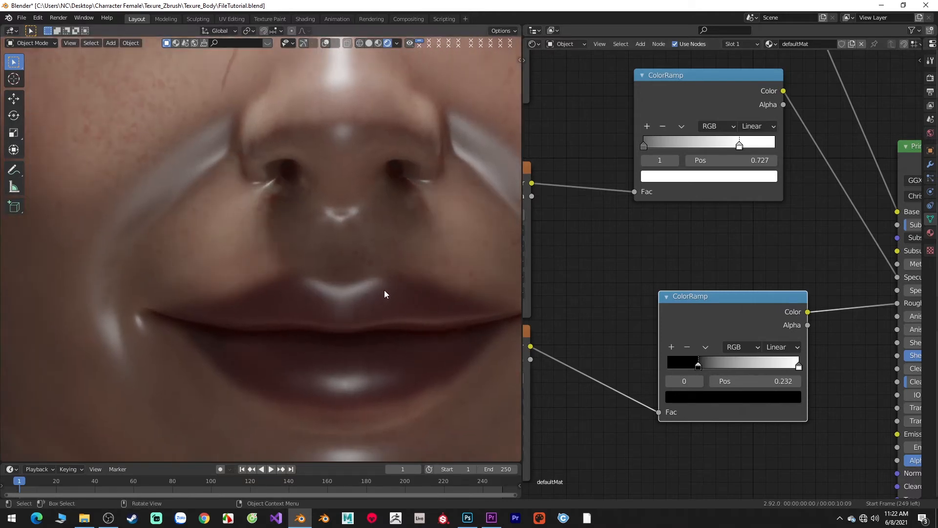
scroll(384, 293, "down", 3)
- Set the roughness ColorRamp's white stop to position 0.886 and its black stop to 0.236, then inspect the face
mouse_move(799, 367)
left_mouse_down()
mouse_move(738, 368)
mouse_move(784, 365)
left_mouse_up()
scroll(189, 254, "up", 3)
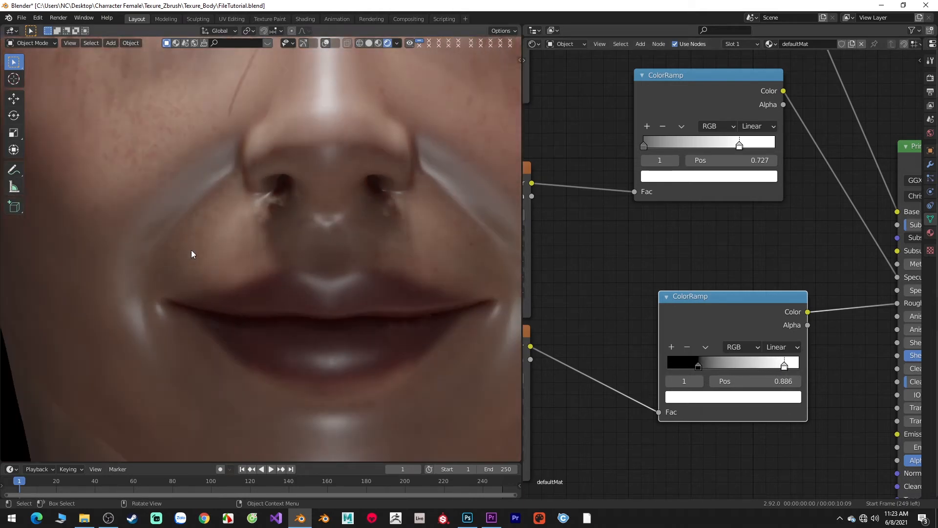
mouse_move(700, 365)
left_mouse_down()
mouse_move(716, 362)
mouse_move(702, 367)
left_mouse_up()
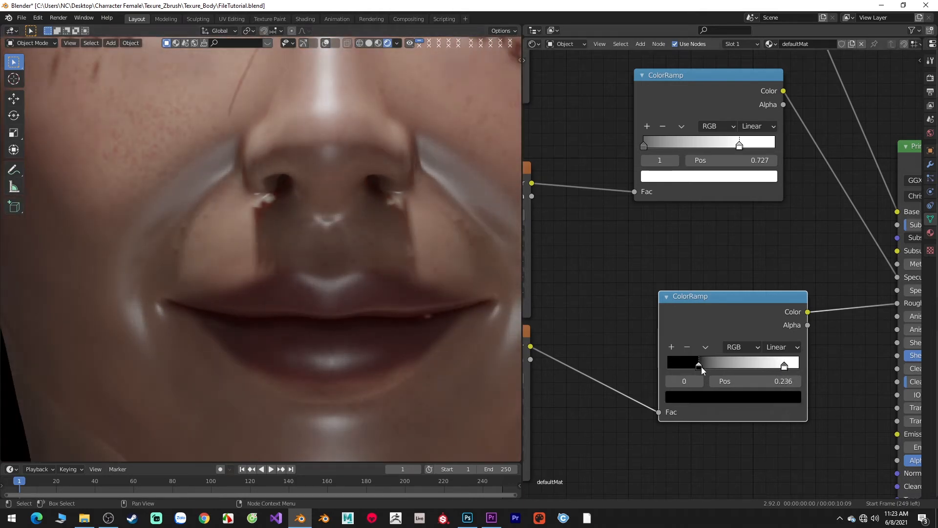
scroll(375, 222, "down", 4)
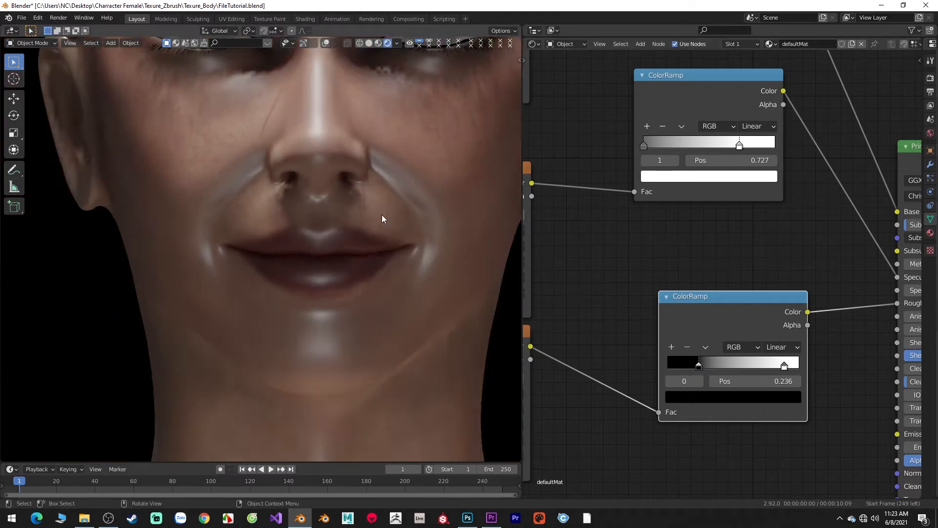
middle_click_drag(382, 216, 244, 182)
scroll(362, 239, "up", 5)
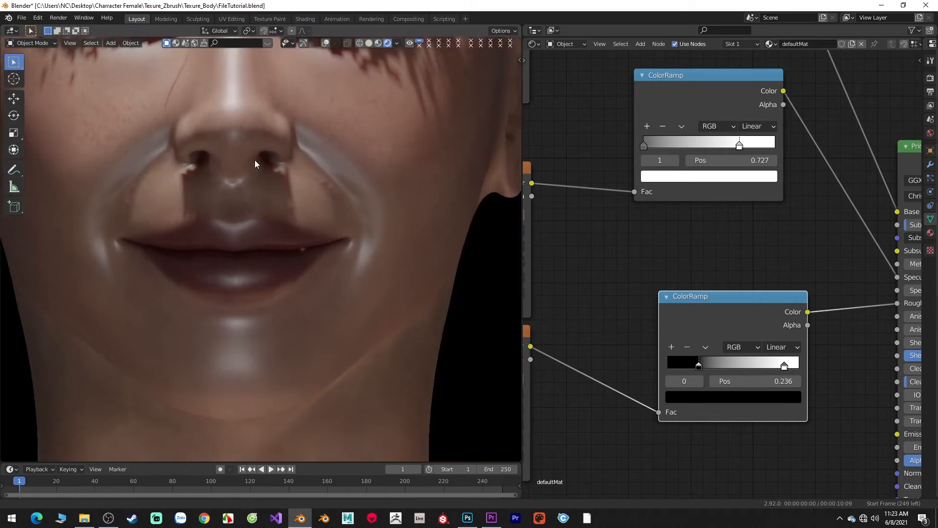
scroll(791, 262, "down", 2)
middle_click_drag(791, 262, 769, 252)
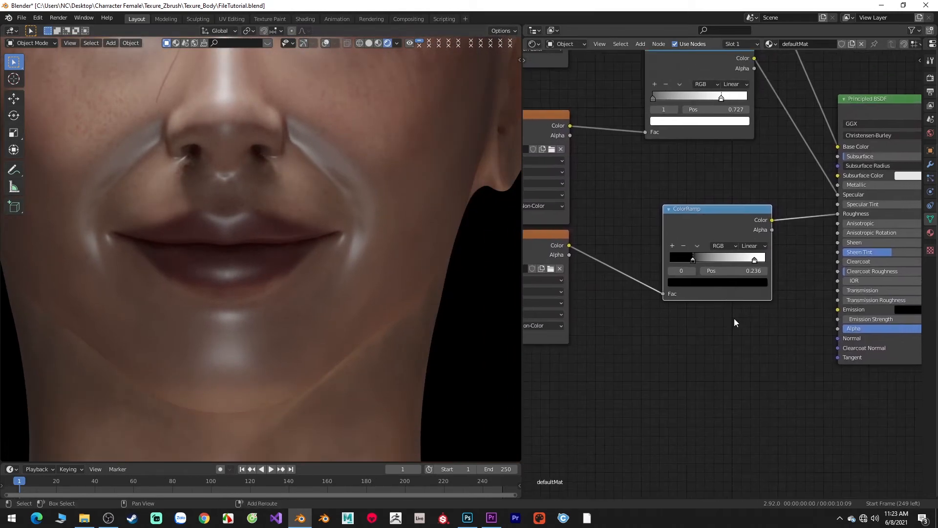
key("shift+a")
type("c")
key("Escape")
scroll(652, 362, "down", 3)
middle_click_drag(652, 361, 727, 286)
key("shift+a")
left_click(727, 286)
type("nno")
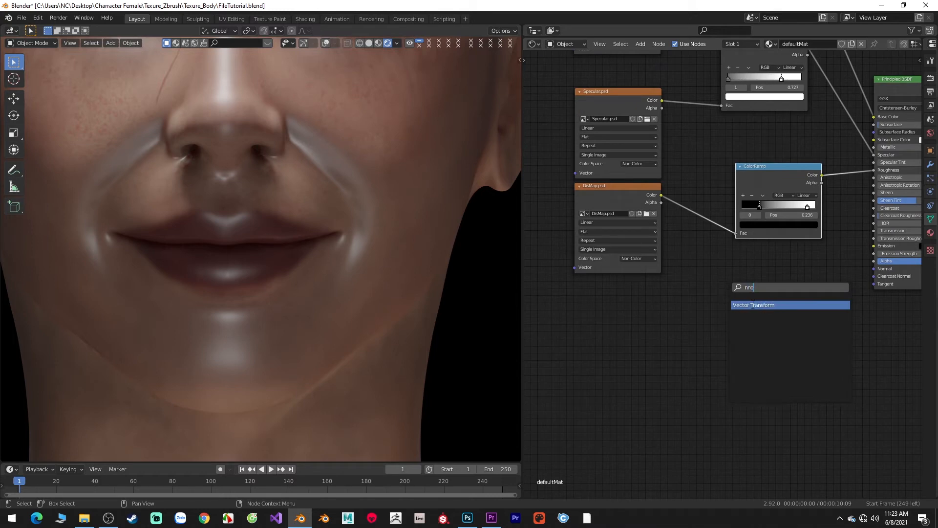
key("BackSpace")
key("BackSpace")
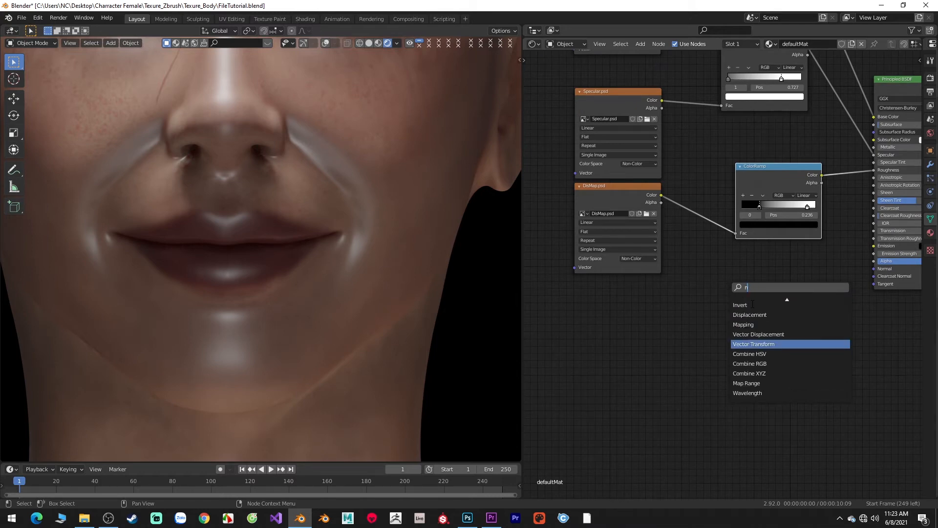
type("o")
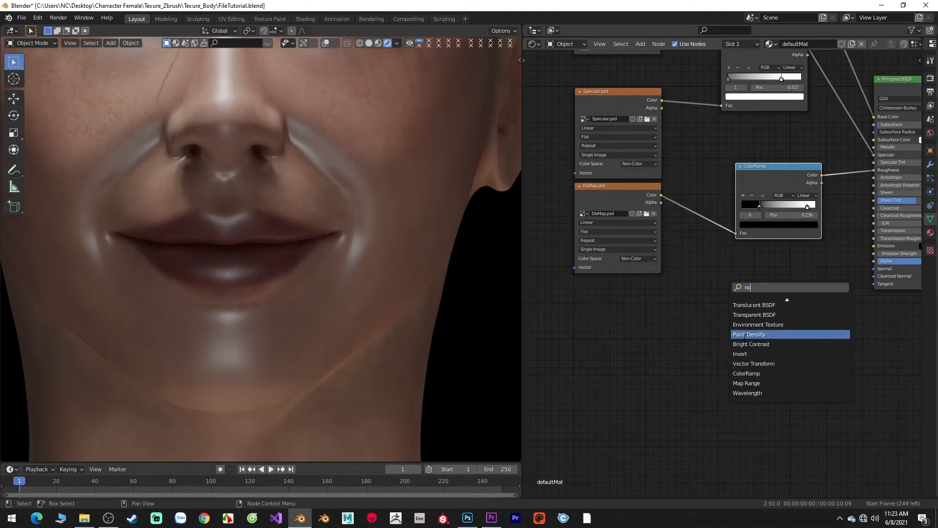
- Add a Normal Map node below the roughness ColorRamp and connect it to the Principled BSDF's Normal input
key("shift+a")
left_click(742, 297)
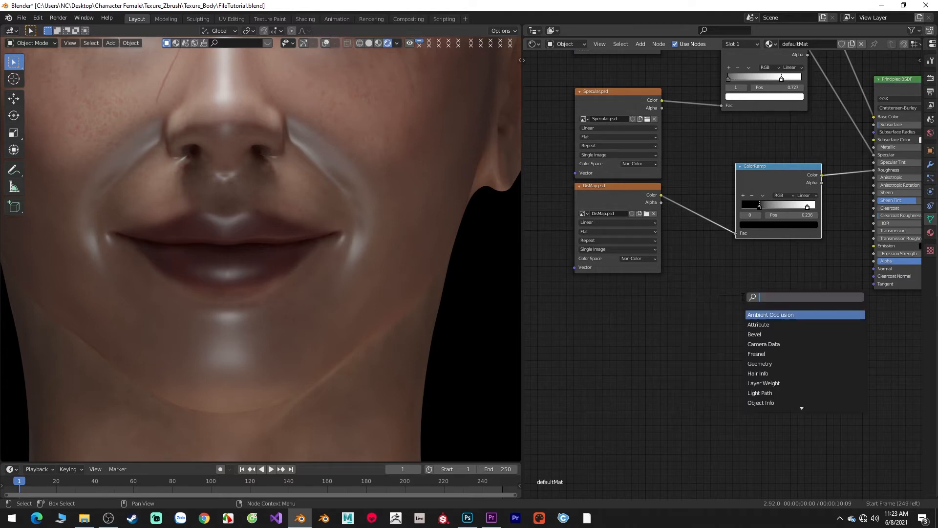
type("no")
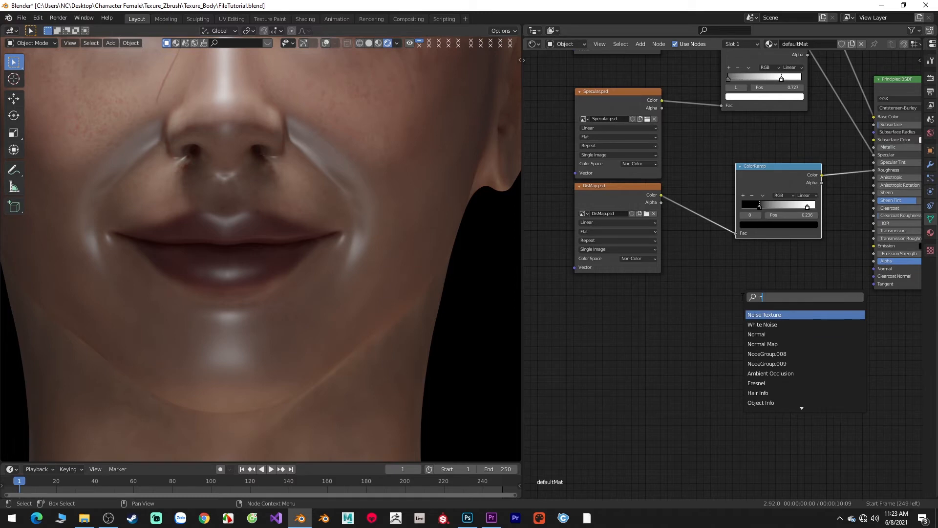
left_click(762, 344)
left_click(812, 323)
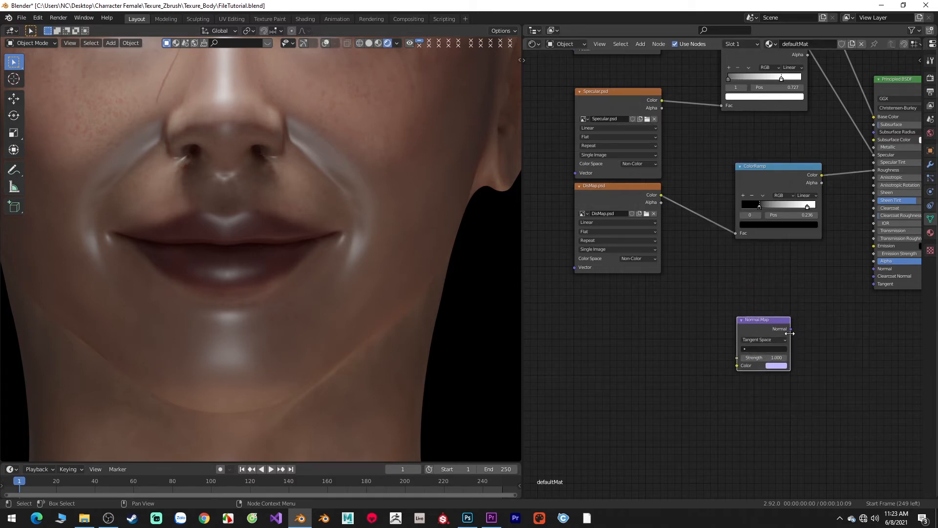
left_click_drag(820, 300, 791, 328)
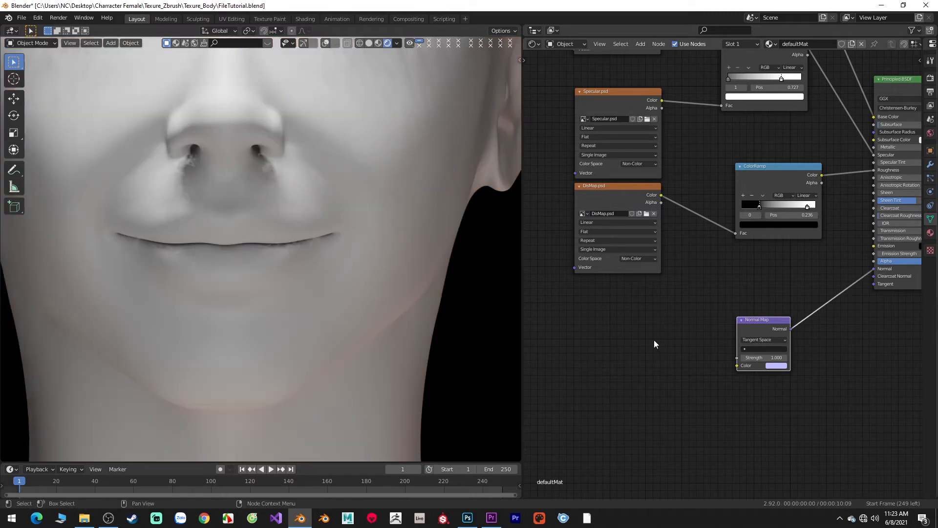
- Duplicate the DisMap.psd texture node, load SkinDetailL(Lip).tif into the copy and connect its Color to the Normal Map's Color
key("shift+d")
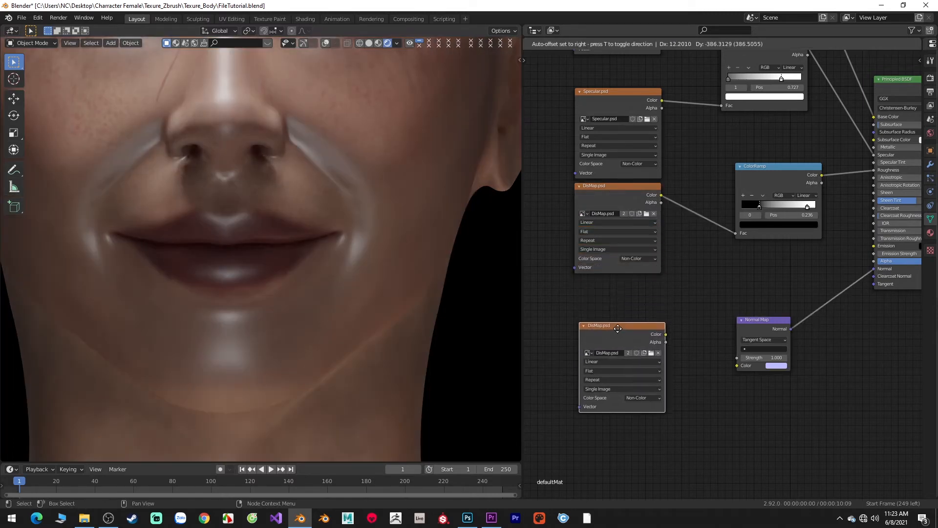
left_click(617, 329)
left_click(649, 353)
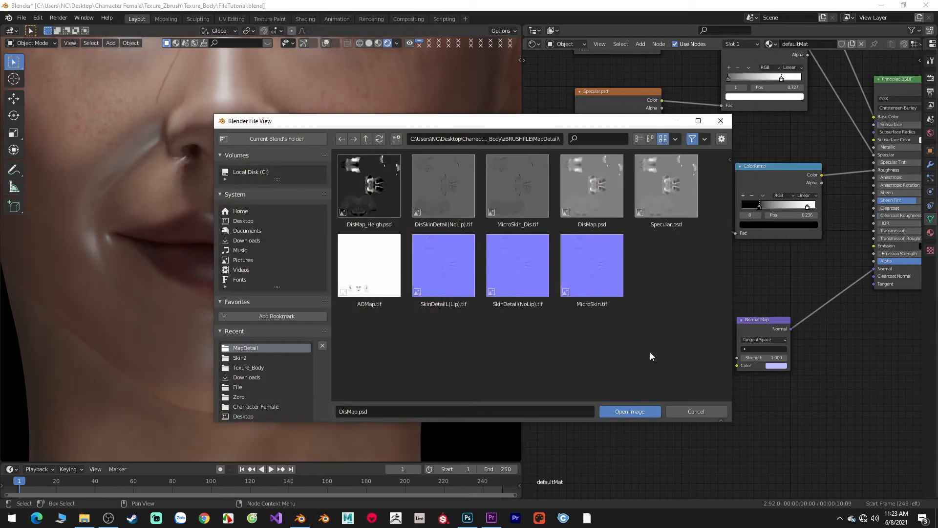
double_click(443, 274)
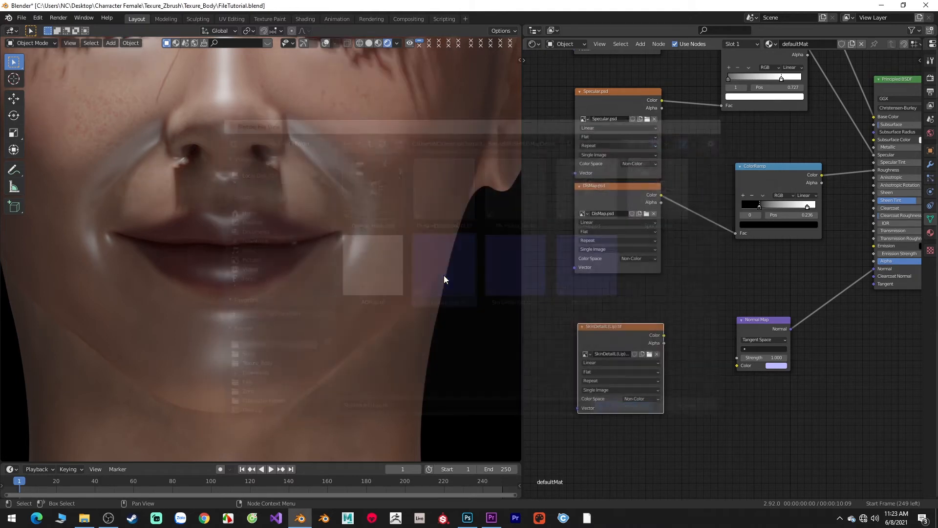
left_click_drag(664, 336, 738, 365)
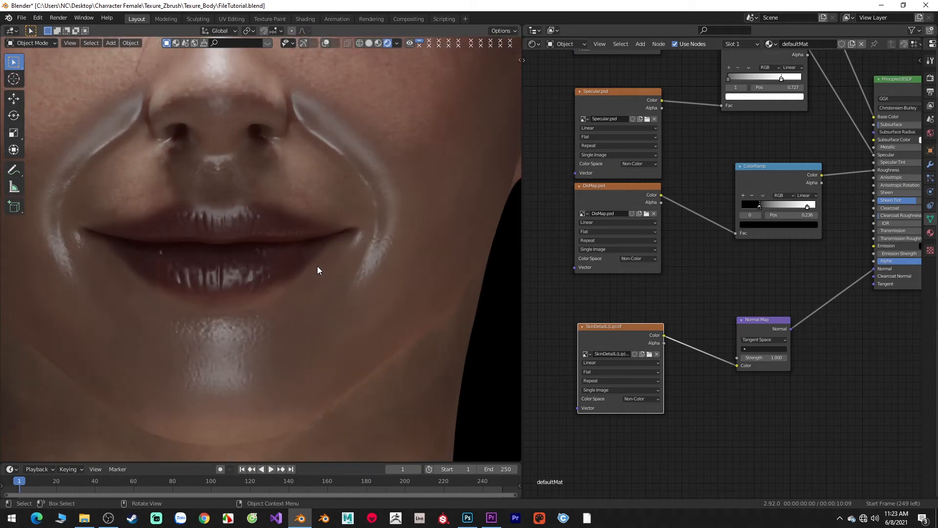
middle_click_drag(349, 274, 351, 275)
- Shift the lip skin detail texture and Normal Map nodes away from the shader and insert a Bump node after the Normal Map
middle_click_drag(701, 339, 716, 289)
left_click_drag(632, 282, 602, 293)
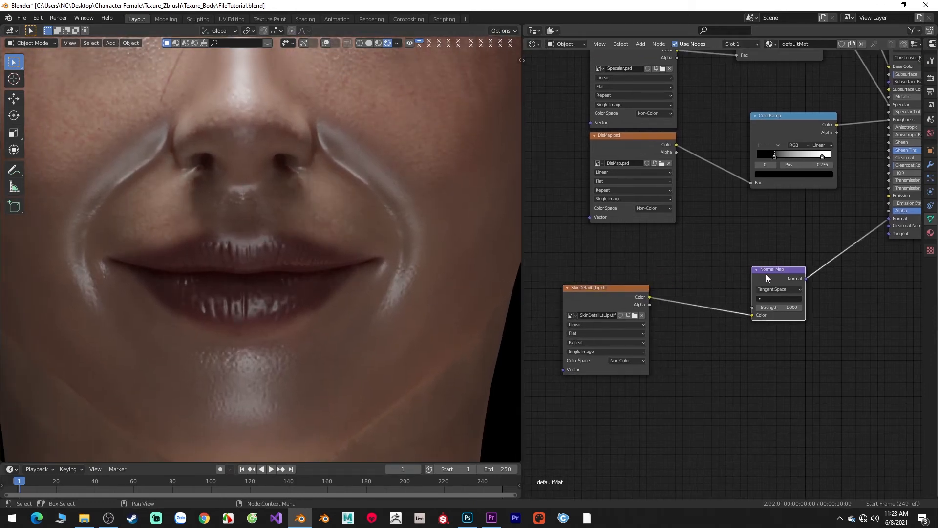
left_click_drag(763, 274, 721, 265)
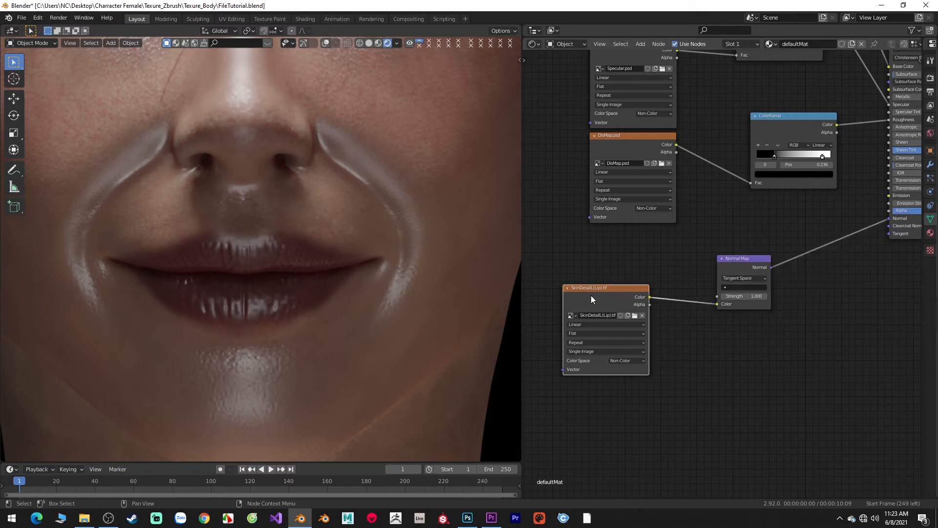
left_click_drag(591, 296, 568, 300)
middle_click_drag(816, 251, 772, 291)
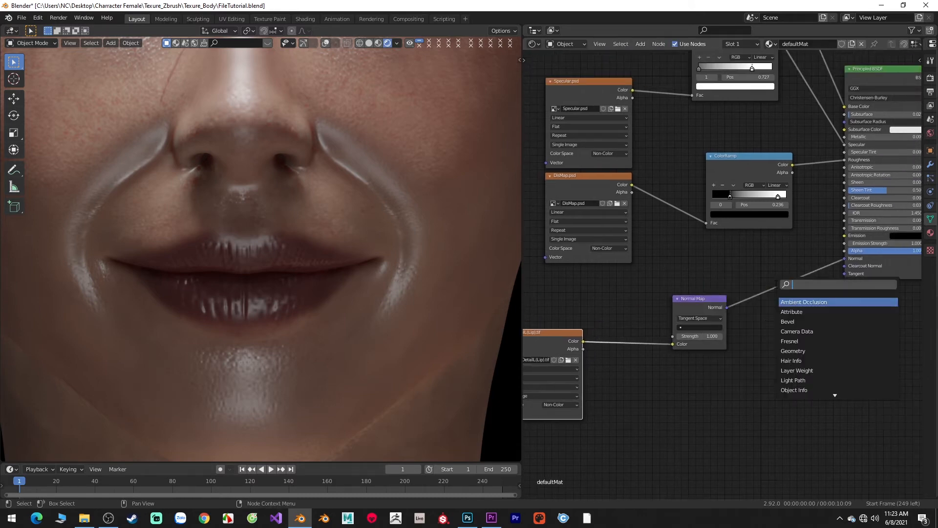
type("bump")
key("Return")
left_click(797, 286)
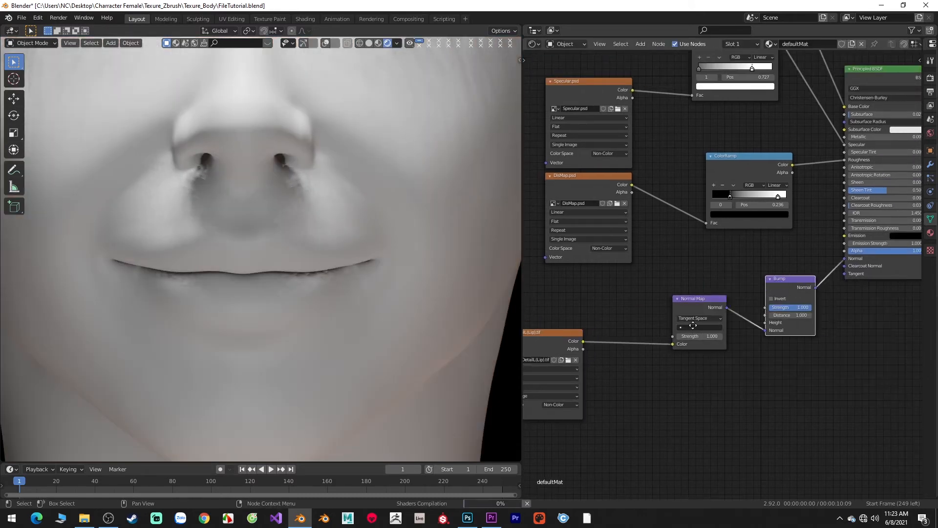
- Duplicate the skin detail texture node, load DisMap.psd into the copy and connect its Color to the Bump node's Height
middle_click_drag(693, 325, 807, 287)
left_click_drag(658, 310, 669, 291)
key("shift+d")
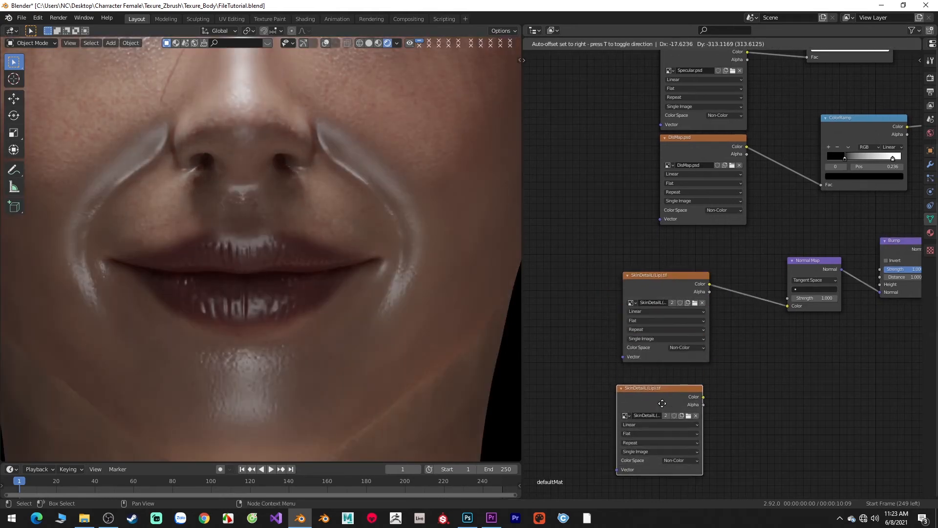
left_click(669, 391)
left_click(697, 402)
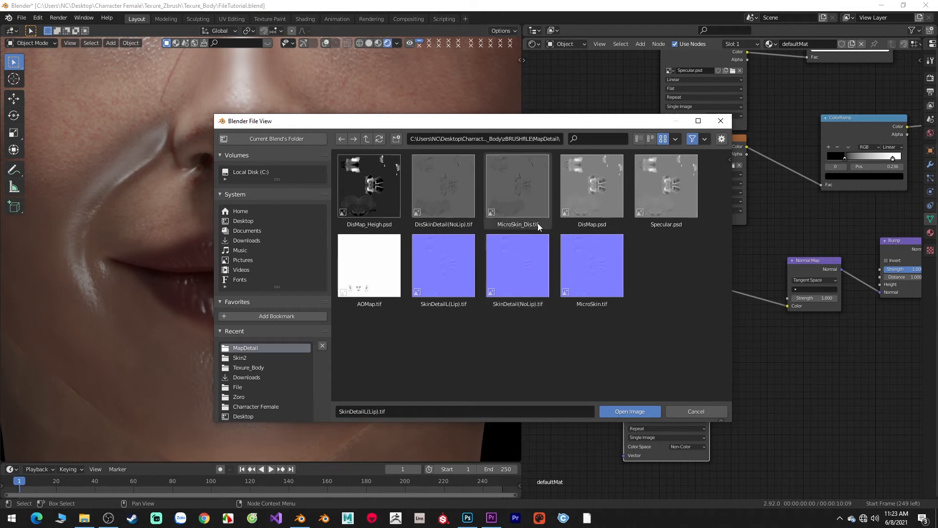
double_click(585, 195)
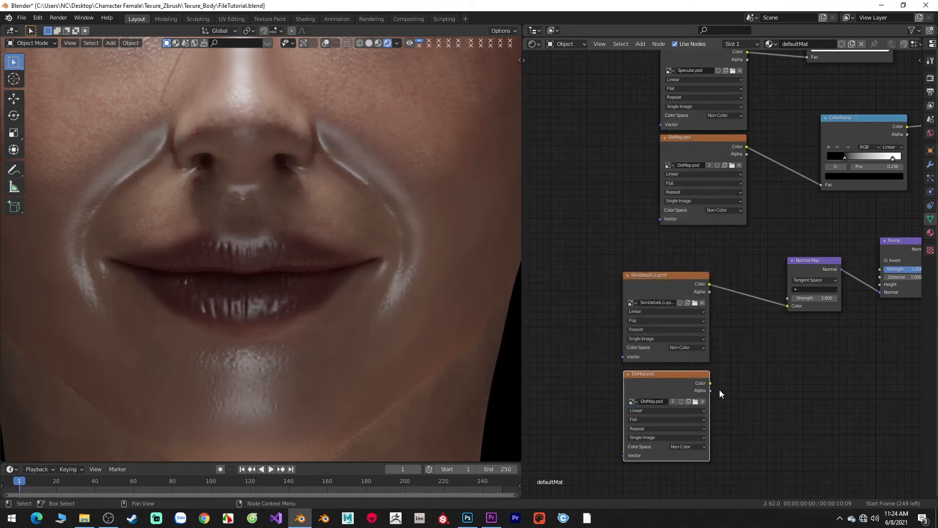
left_click_drag(710, 382, 879, 284)
- Set the Bump node's Strength to 0.125
middle_click_drag(838, 312, 757, 360)
scroll(761, 350, "up", 2)
left_click_drag(835, 321, 803, 322)
scroll(394, 262, "down", 4)
scroll(393, 263, "up", 4)
- Try a different brightness for the roughness ColorRamp's black stop
middle_click_drag(698, 304, 666, 399)
scroll(688, 316, "up", 2)
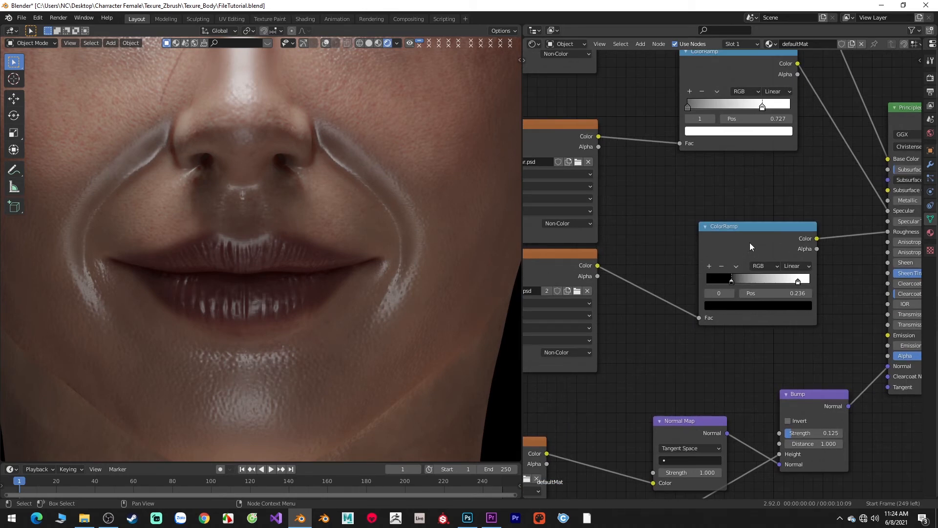
left_click(730, 305)
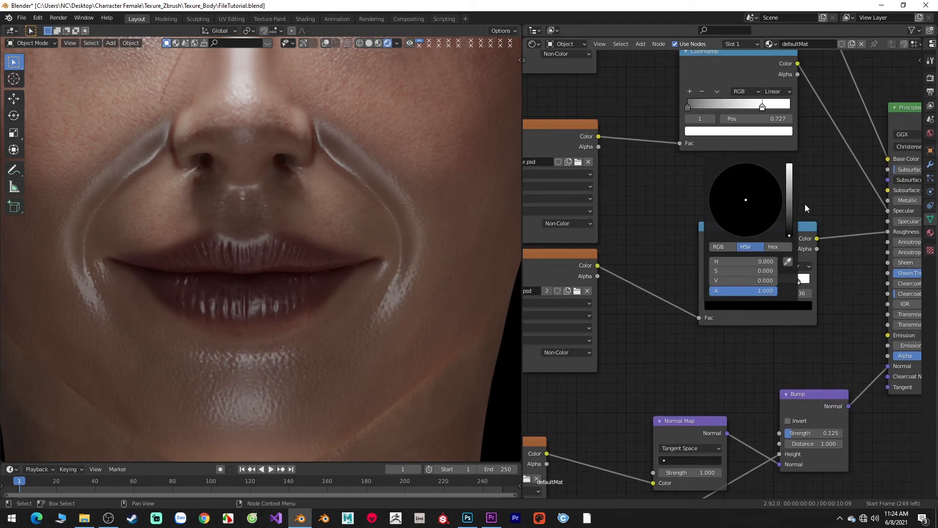
left_click_drag(792, 177, 790, 235)
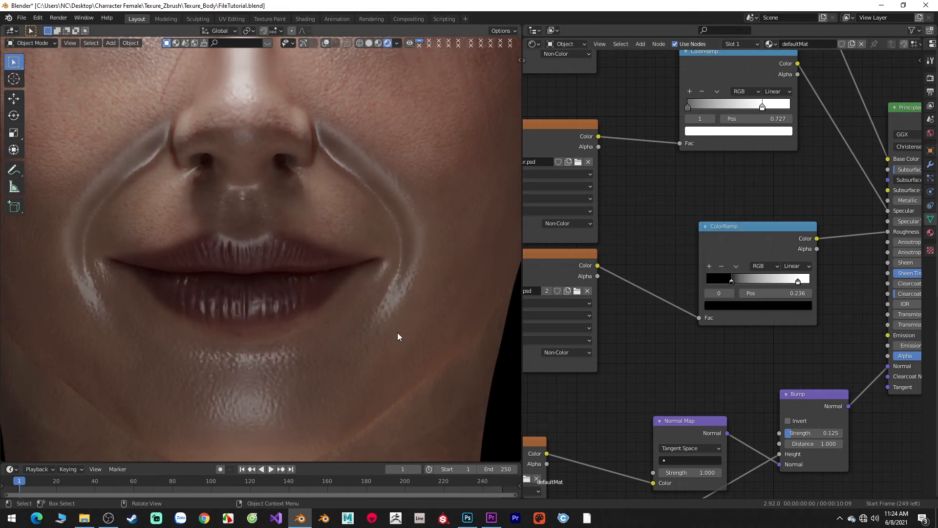
- Move the roughness ColorRamp's white stop to position 0.727 and check the highlights around the mouth
scroll(346, 309, "down", 3)
scroll(352, 306, "up", 3)
mouse_move(798, 280)
left_mouse_down()
mouse_move(763, 281)
mouse_move(781, 278)
left_mouse_up()
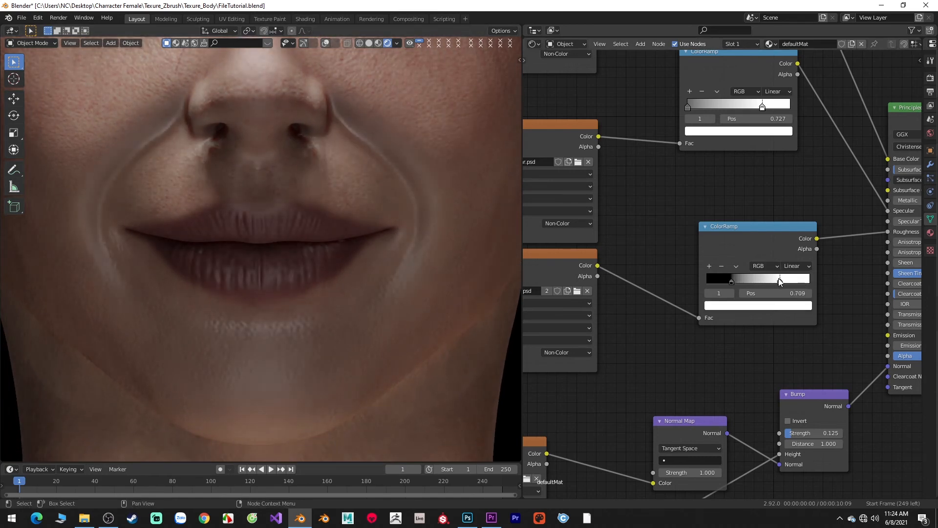
scroll(428, 276, "down", 1)
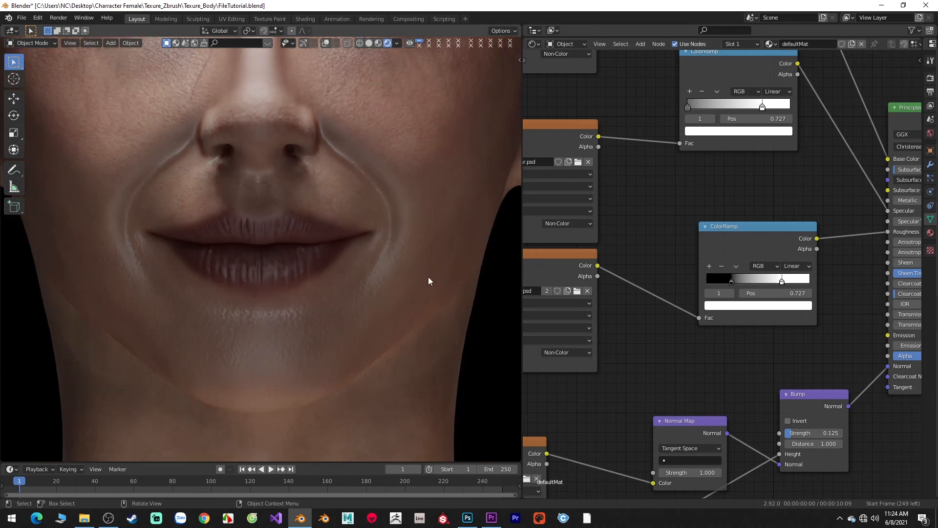
middle_click_drag(427, 287, 432, 313, "shift")
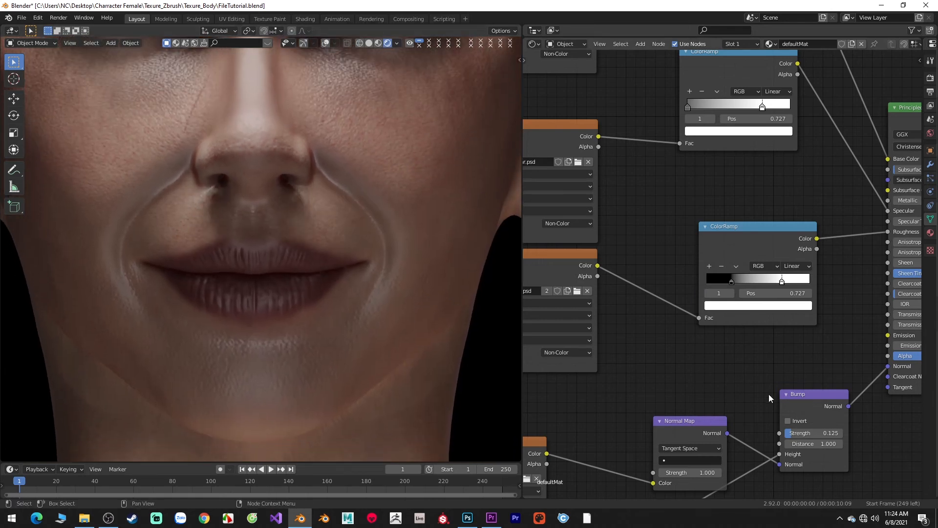
- Line up the Bump, Normal Map, lip skin detail and second DisMap.psd nodes in rows beneath the roughness nodes
scroll(791, 292, "down", 2)
left_click_drag(749, 298, 753, 292)
left_click_drag(692, 309, 712, 287)
left_click_drag(562, 320, 596, 290)
left_click_drag(562, 407, 600, 377)
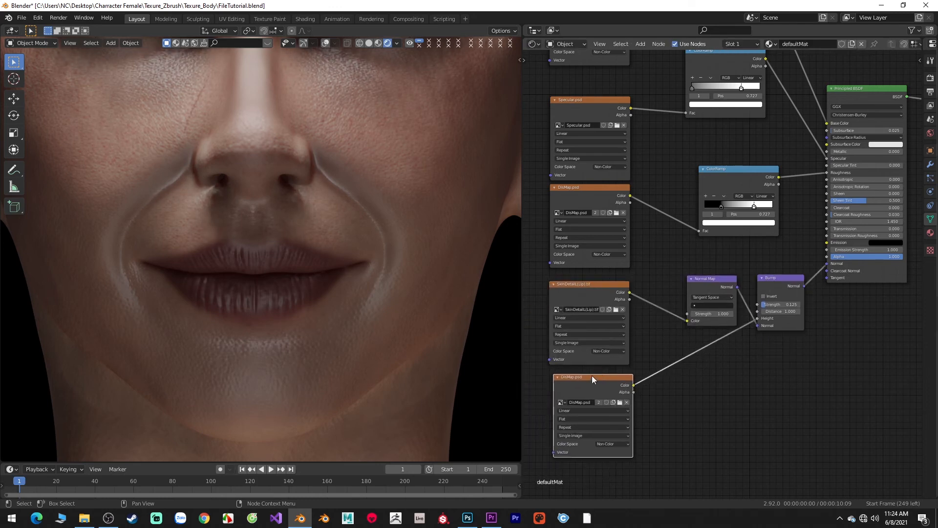
scroll(257, 253, "down", 4)
scroll(270, 250, "up", 5)
scroll(739, 310, "down", 3)
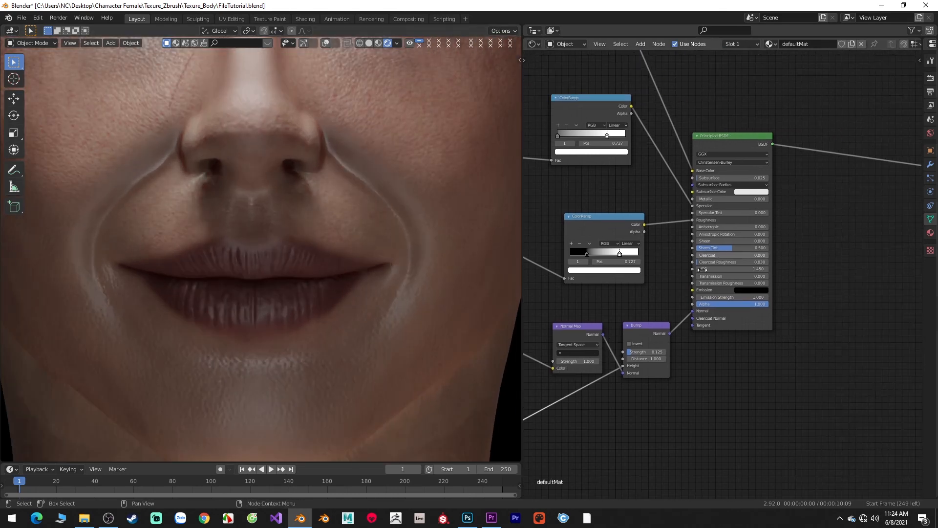
key("shift+a")
left_click(786, 263)
type("mi")
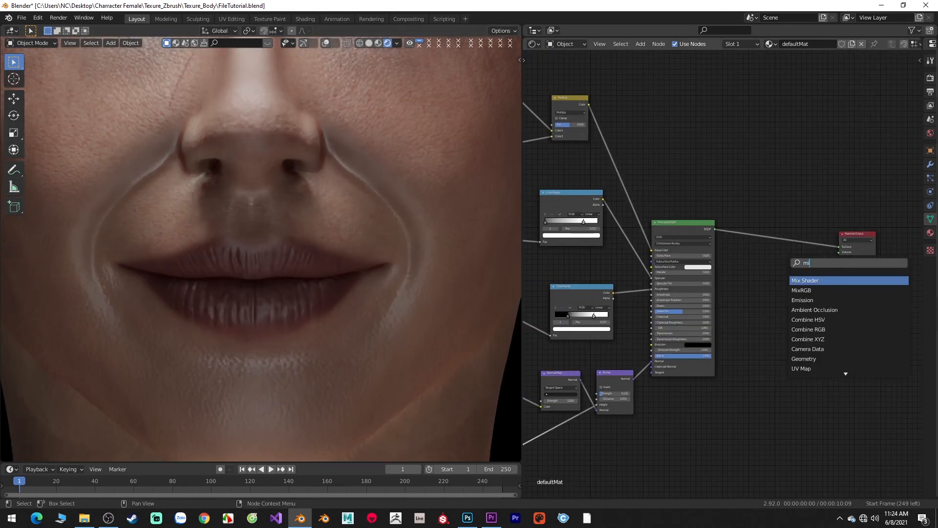
key("Return")
right_click(772, 288)
- Review the complete node network, then inspect the skin material on the whole face and close up around the lips
middle_click_drag(710, 309, 832, 302)
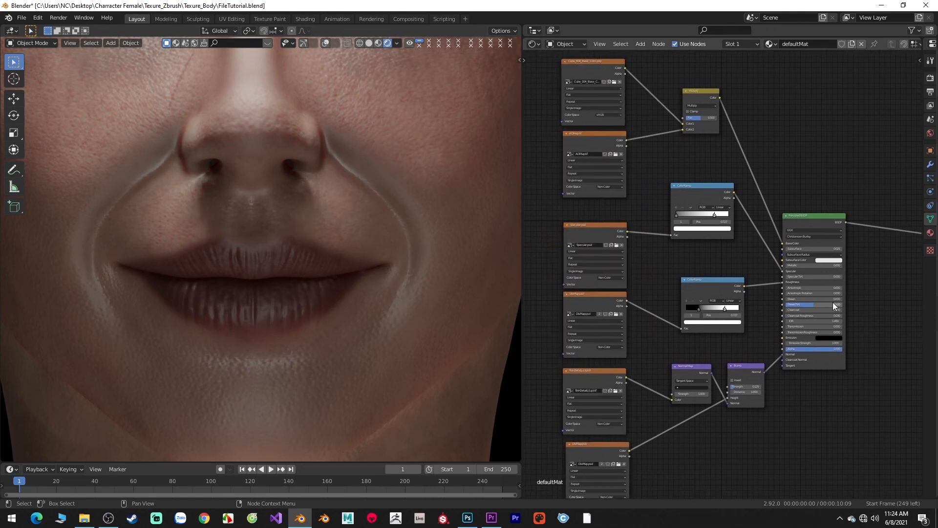
scroll(822, 313, "down", 1)
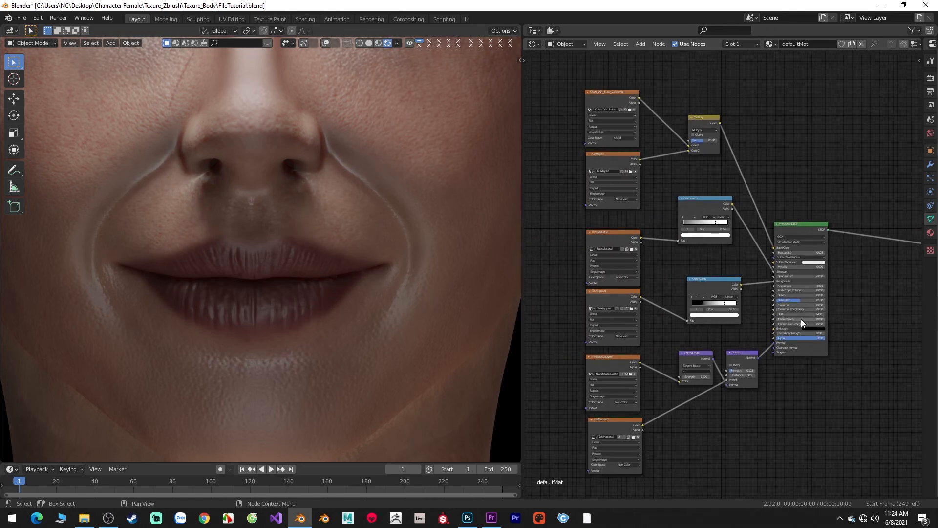
scroll(801, 319, "down", 1)
middle_click_drag(801, 313, 778, 318)
scroll(778, 317, "up", 1)
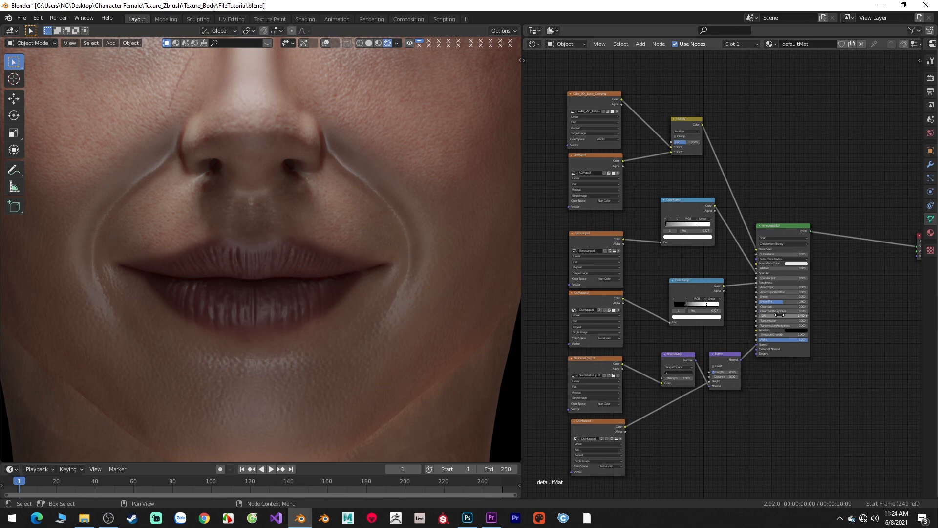
scroll(769, 304, "up", 1)
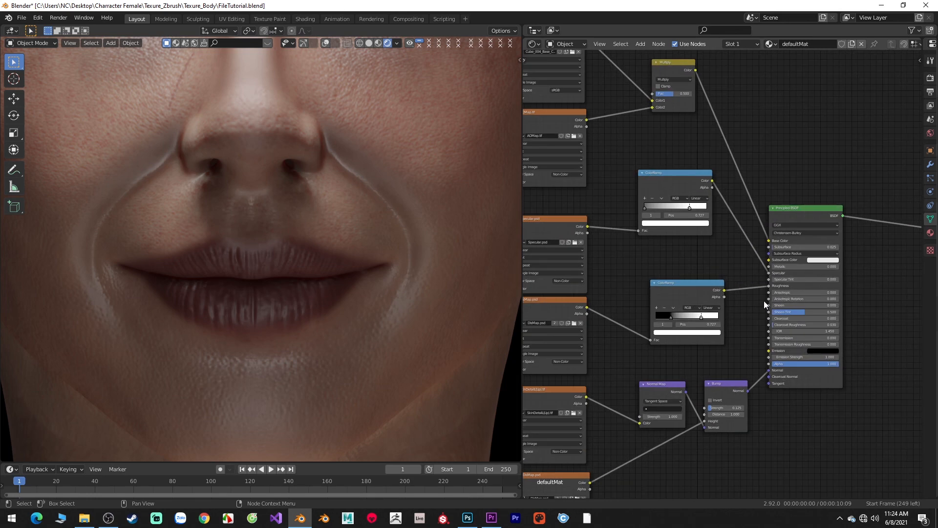
scroll(728, 249, "up", 3)
scroll(272, 268, "down", 4)
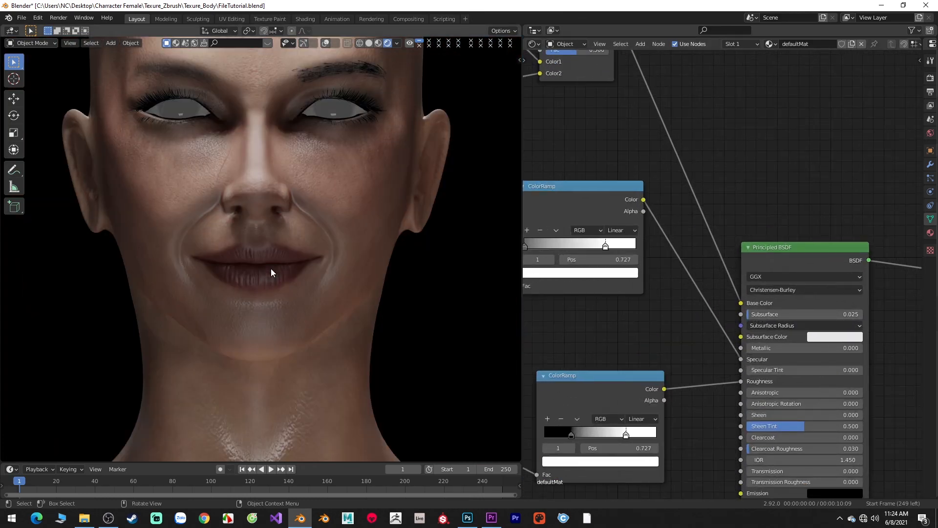
middle_click_drag(271, 267, 215, 236)
scroll(203, 312, "up", 4)
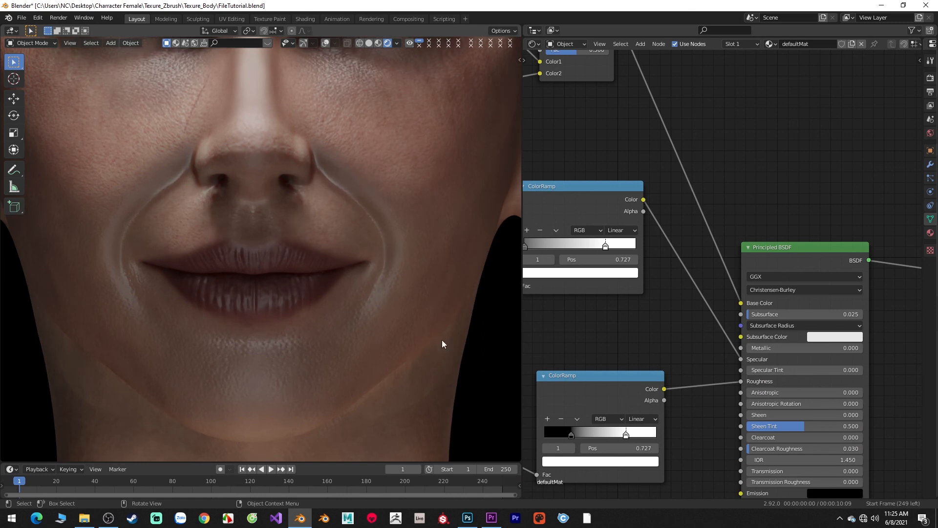
scroll(635, 332, "down", 1)
- Move the specular ColorRamp node closer to the roughness ColorRamp and widen the 3D viewport across almost the full window
left_click_drag(609, 207, 634, 235)
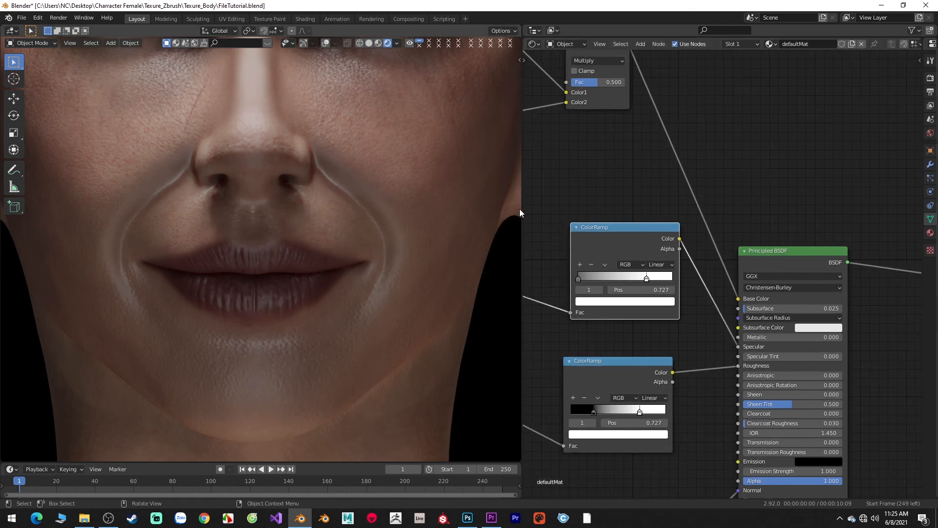
scroll(782, 367, "down", 2)
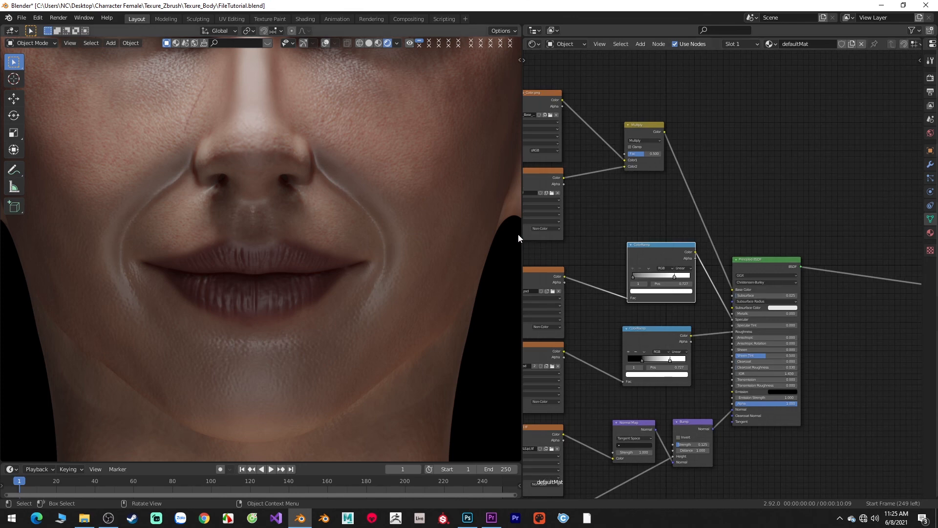
left_click_drag(522, 234, 906, 235)
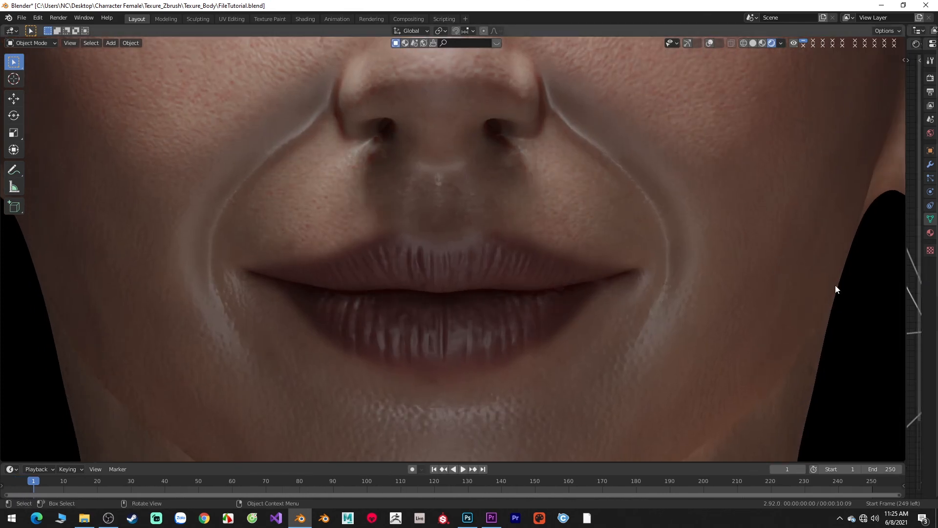